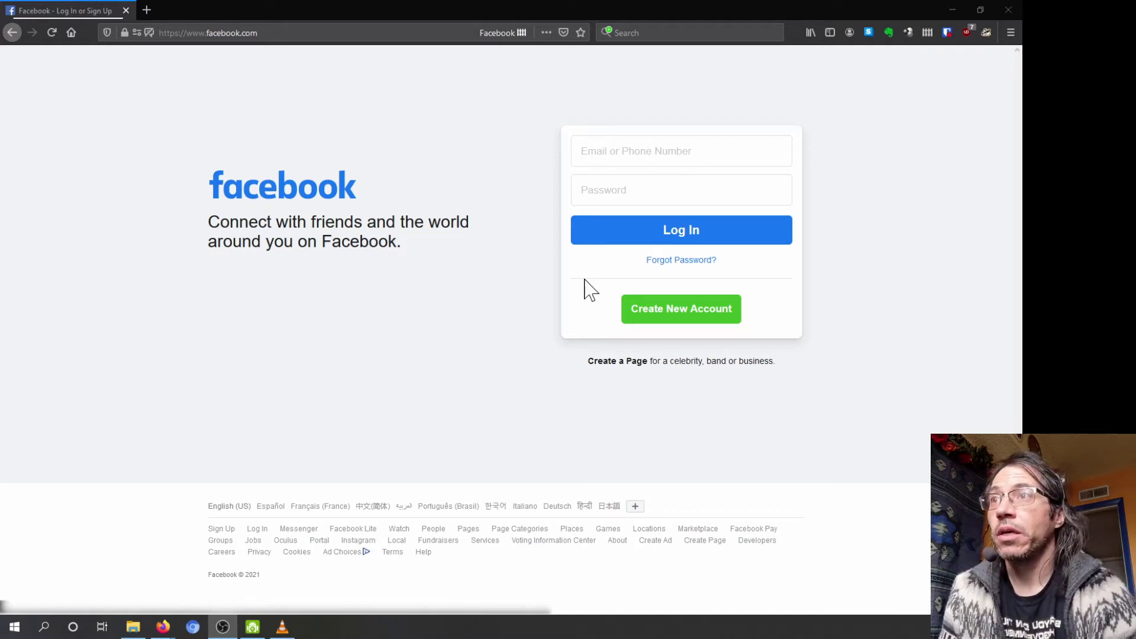
Step: Activate the Firefox window on the Facebook login page and bring up the Bitwarden extension
{"action": "left_click", "coordinate": [377, 362]}
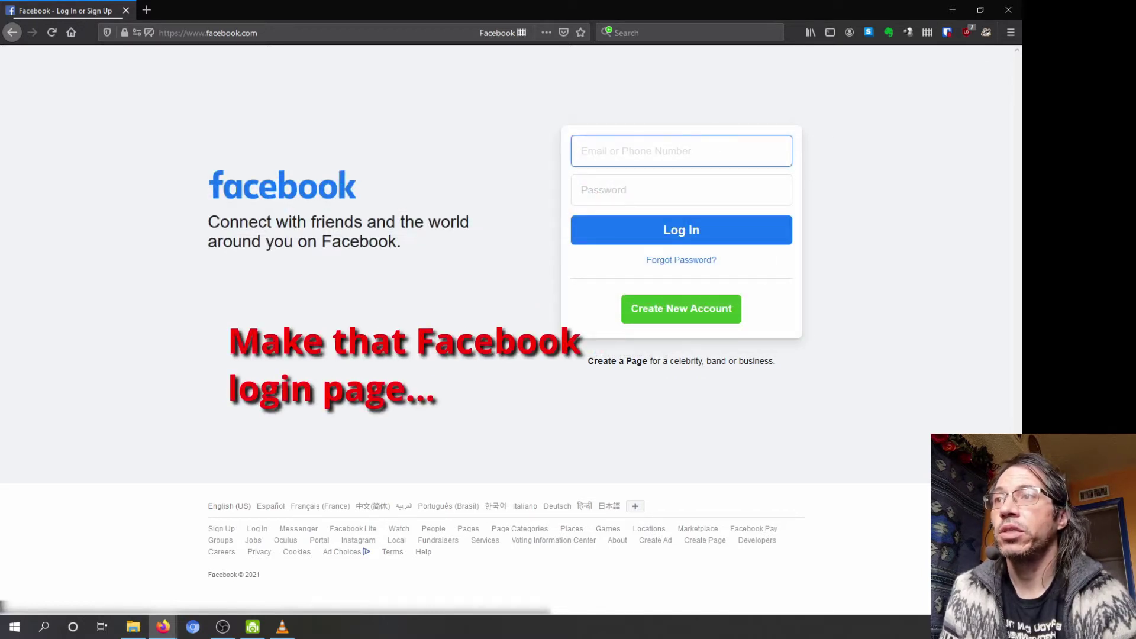
{"action": "left_click", "coordinate": [947, 33]}
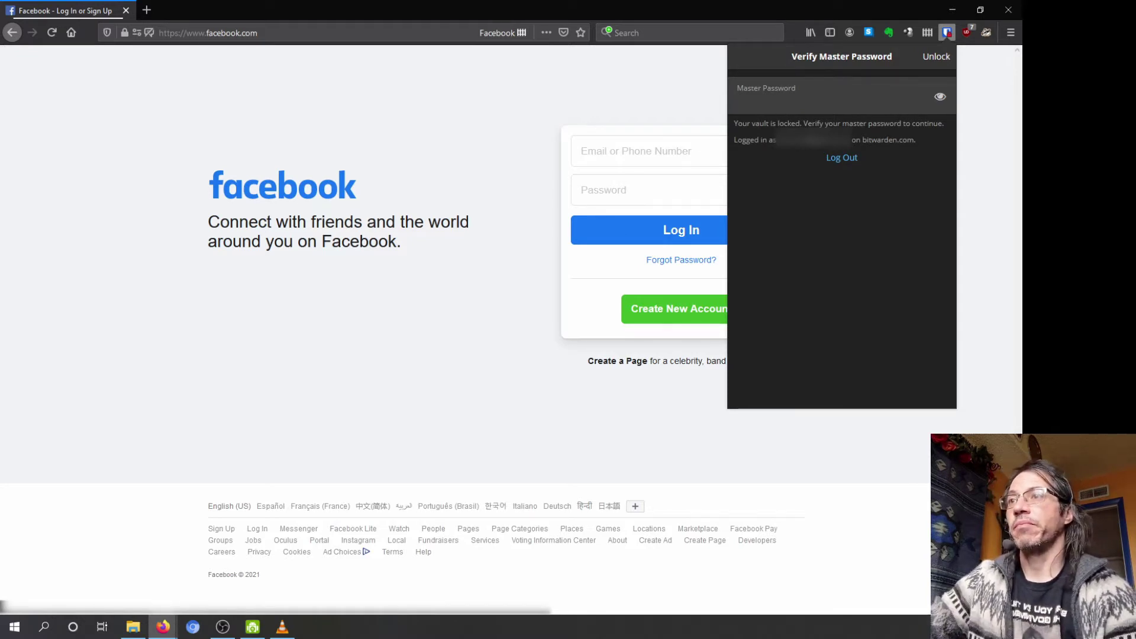
Step: Paste the master password into Verify Master Password and submit it to unlock the vault
{"action": "key", "text": "ctrl+v"}
{"action": "key", "text": "Return"}
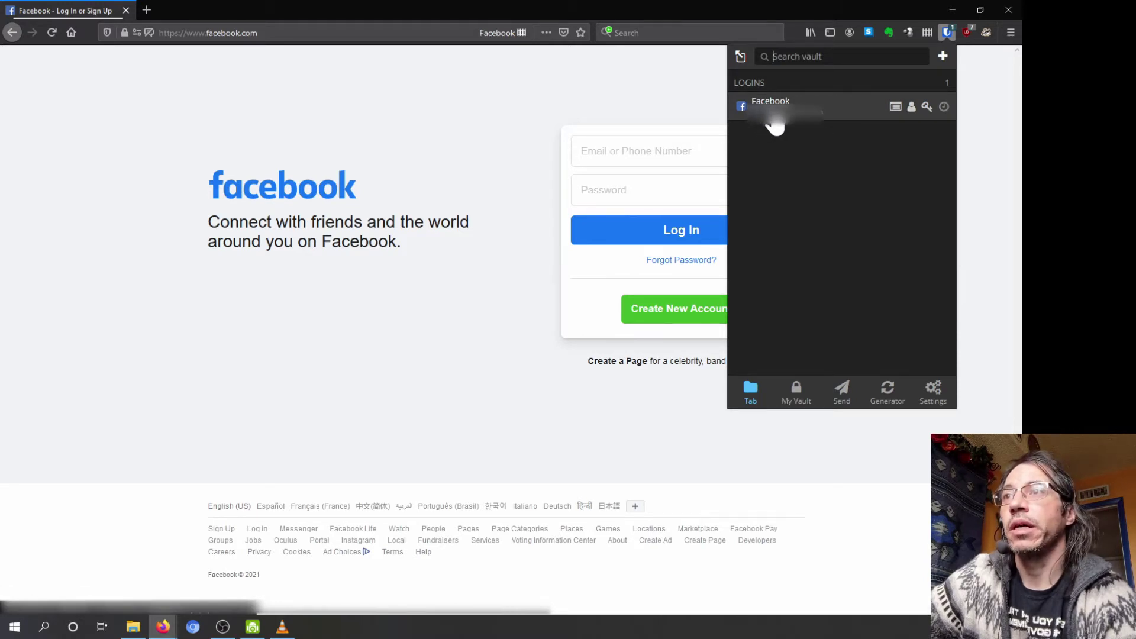
Step: Autofill the saved Facebook email and password into the login form, then reopen the vault panel
{"action": "left_click", "coordinate": [774, 125]}
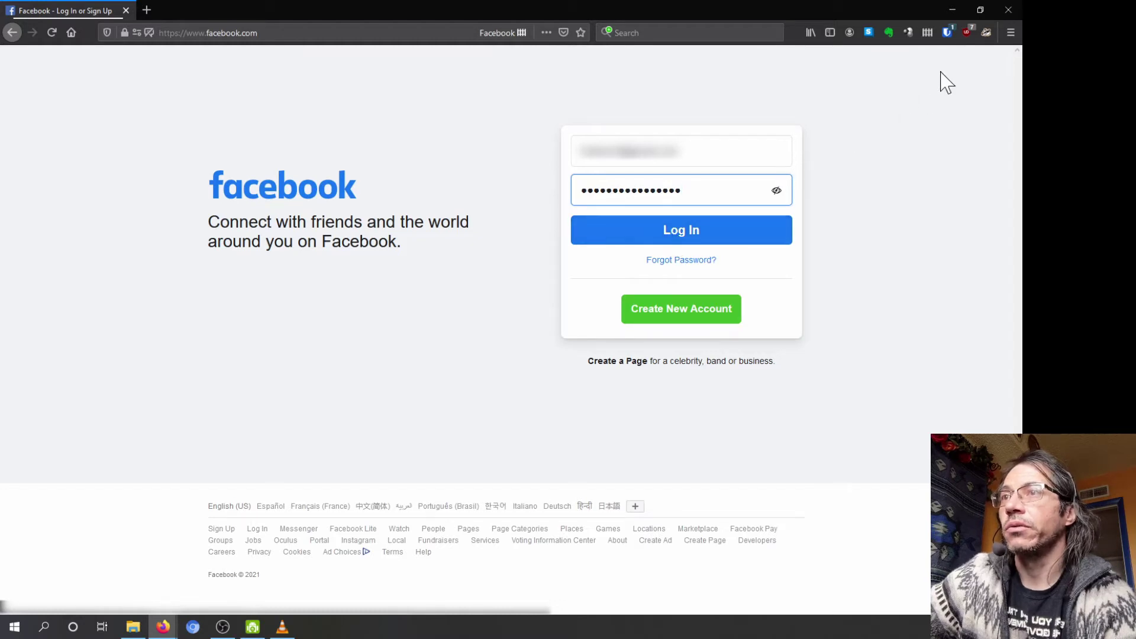
{"action": "left_click", "coordinate": [948, 33]}
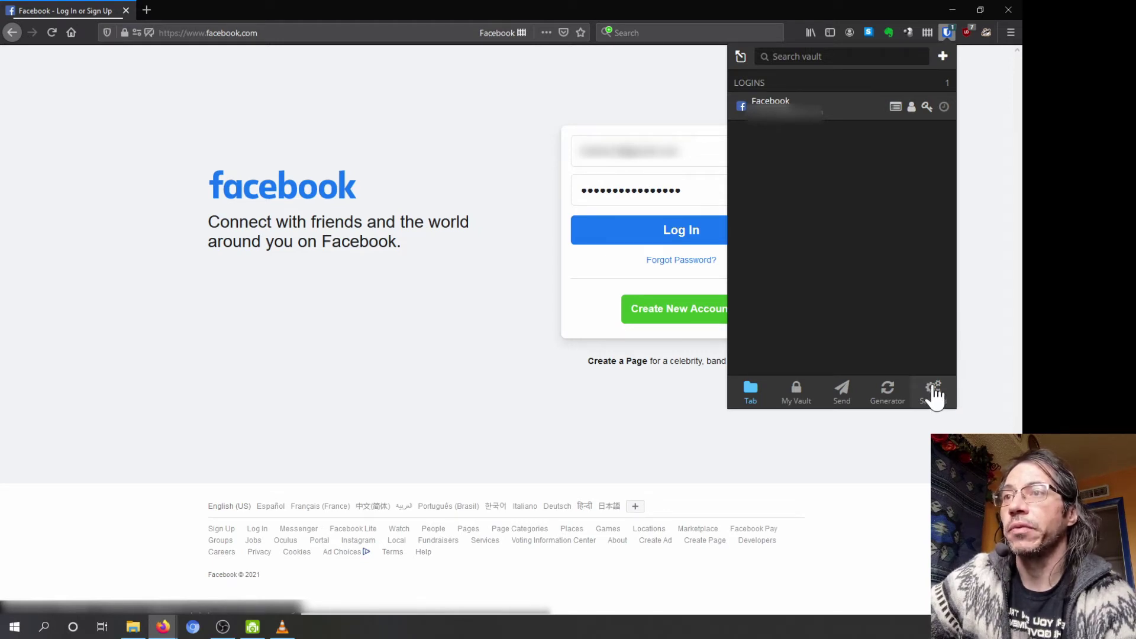
Step: In Settings, keep the vault timeout at 5 minutes with Lock as the action, and enable Unlock with PIN
{"action": "left_click", "coordinate": [934, 392]}
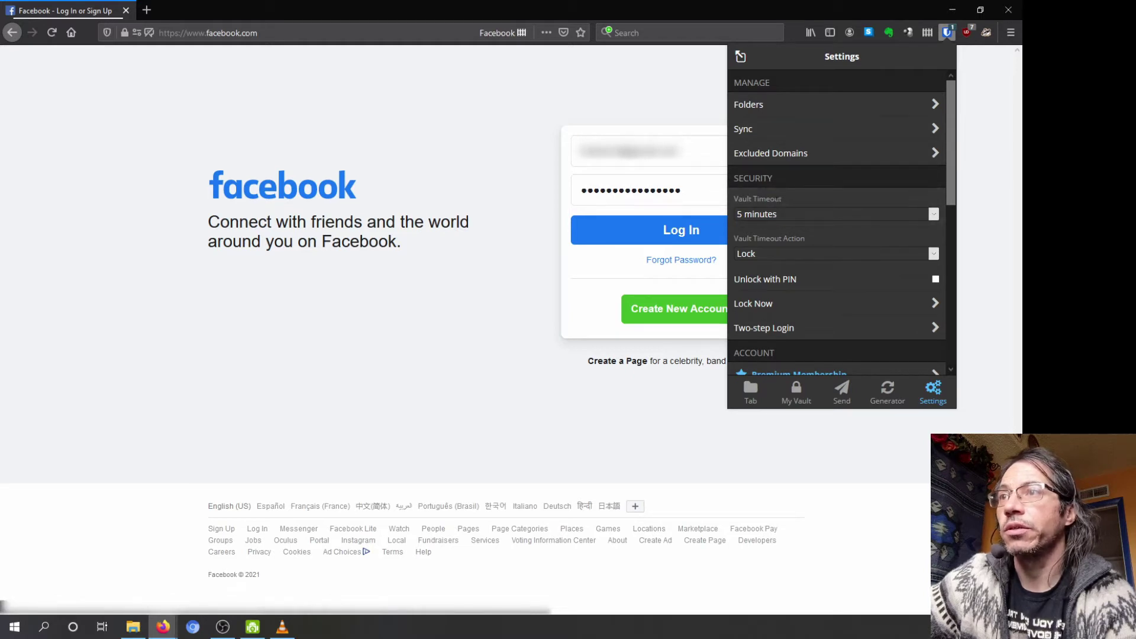
{"action": "left_click", "coordinate": [763, 213]}
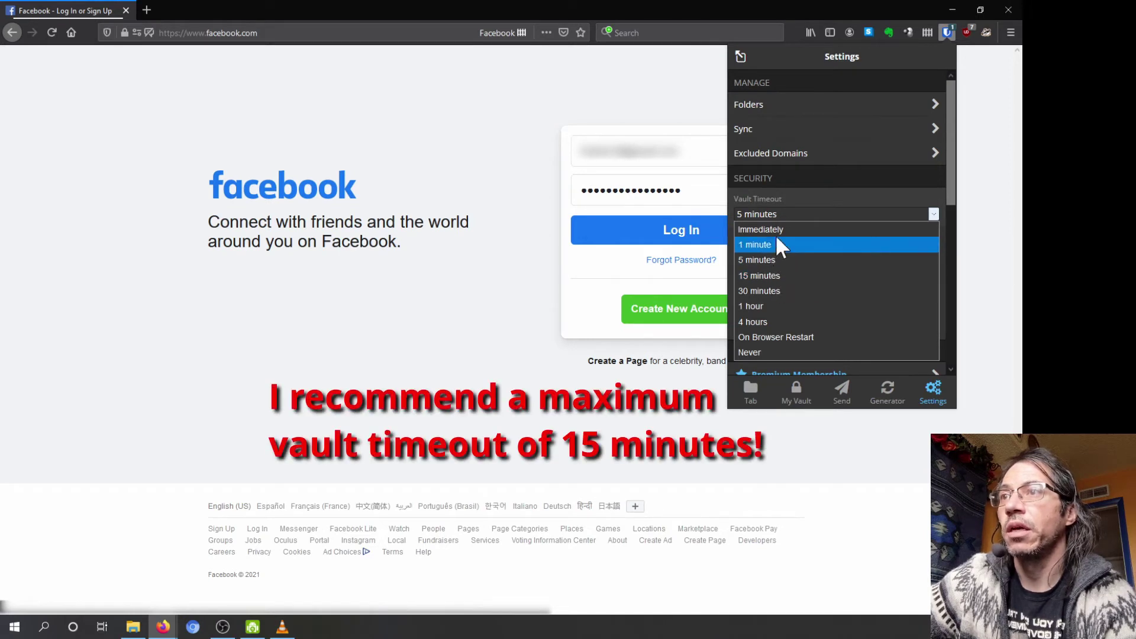
{"action": "left_click", "coordinate": [788, 200]}
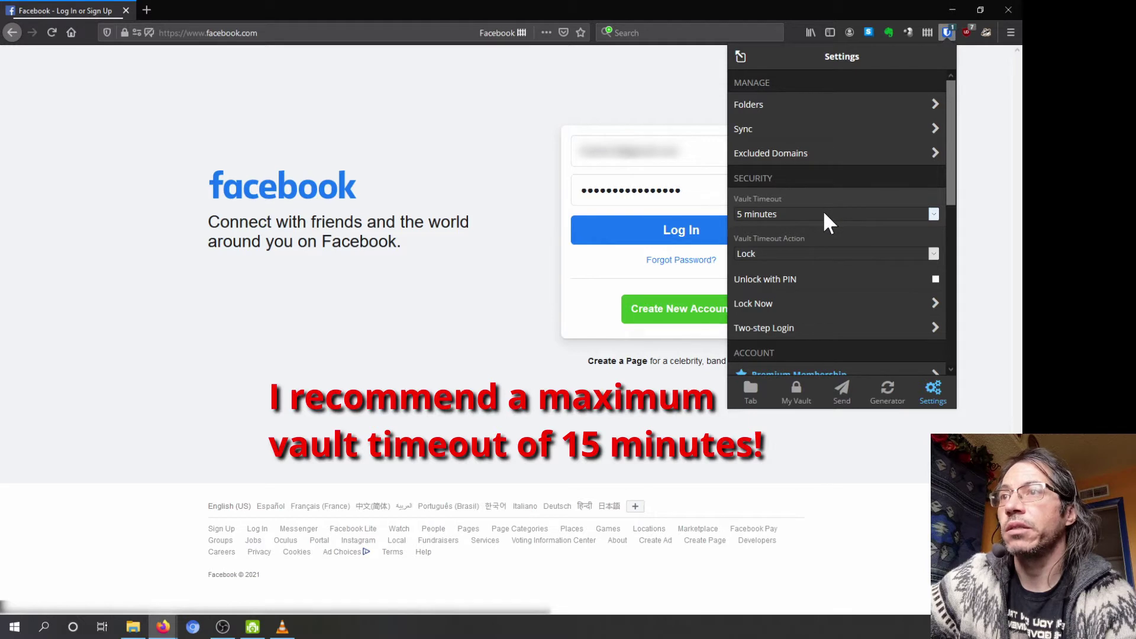
{"action": "left_click", "coordinate": [754, 253]}
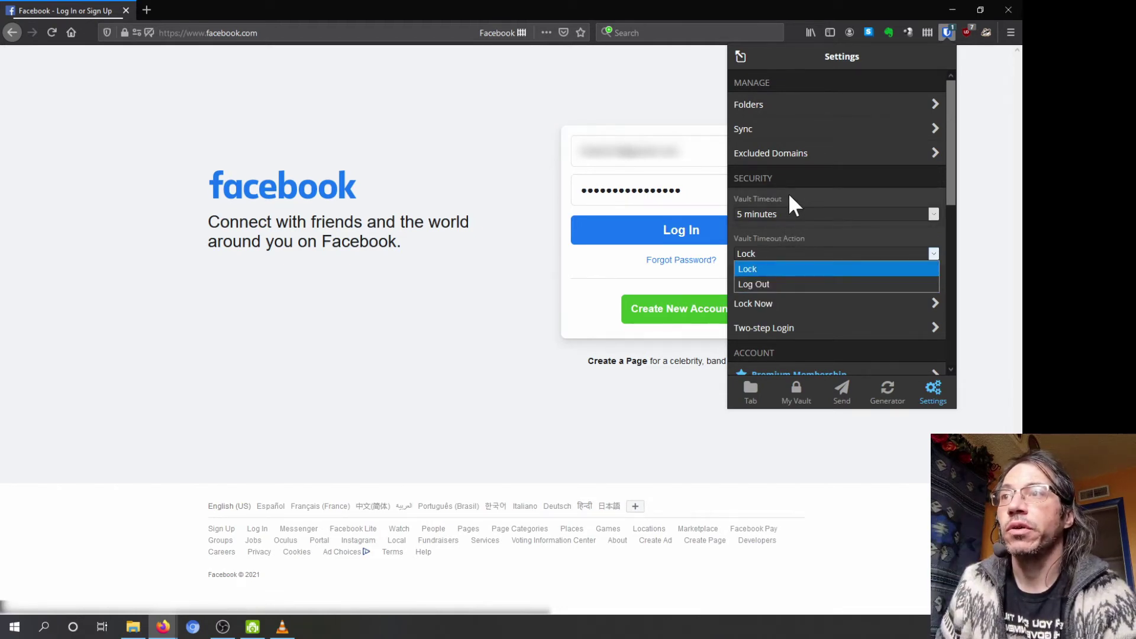
{"action": "left_click", "coordinate": [794, 178]}
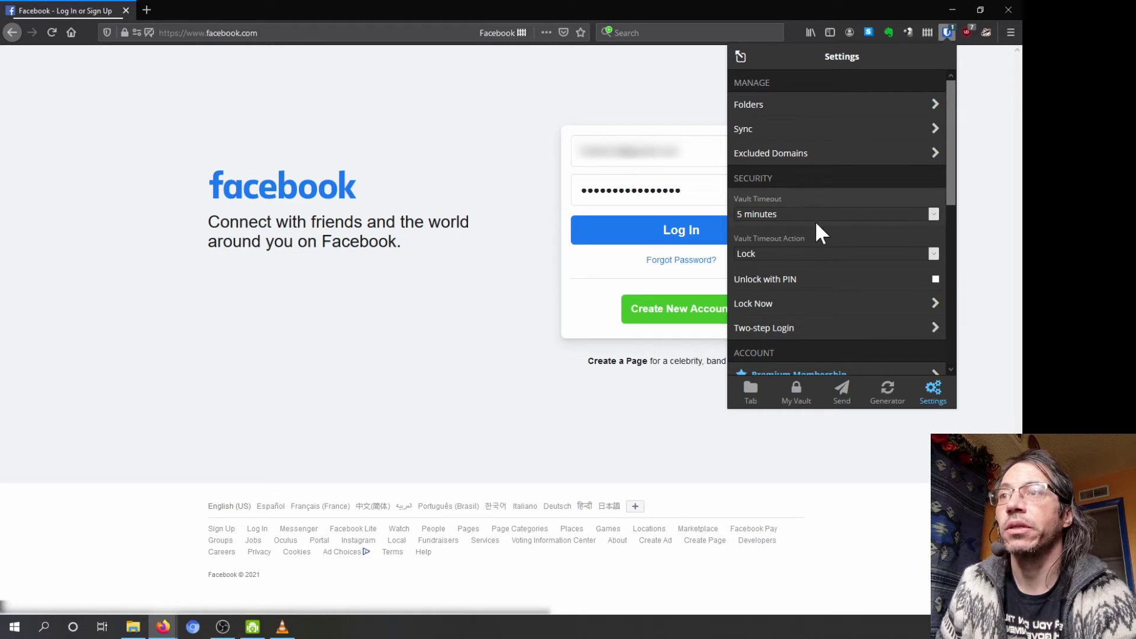
{"action": "left_click", "coordinate": [936, 279]}
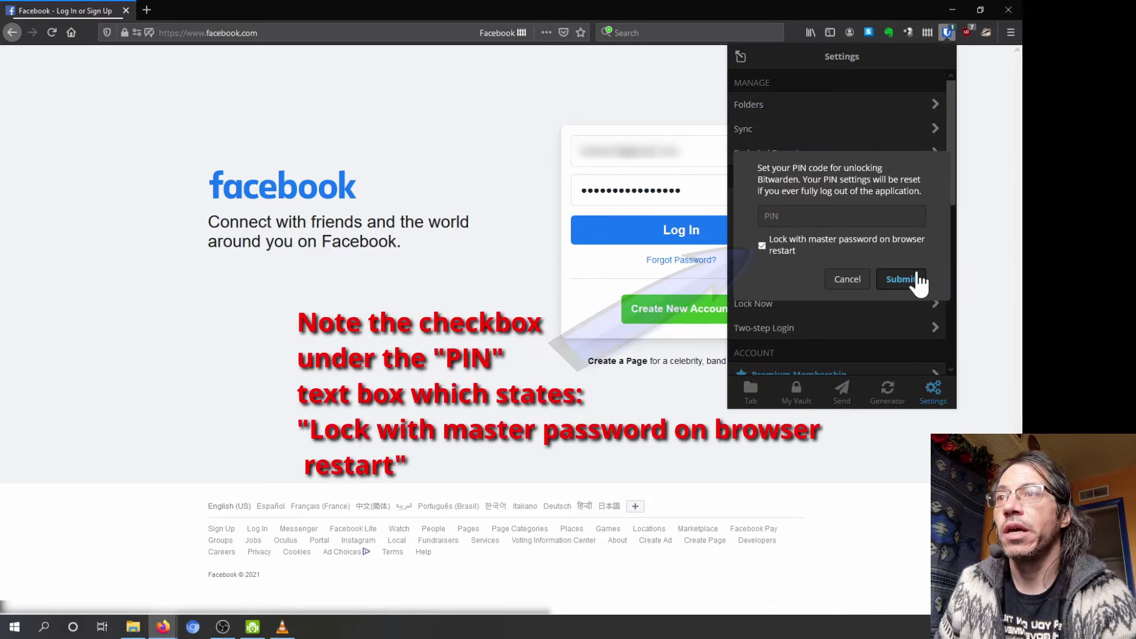
Step: Enter a new PIN, keep 'Lock with master password on browser restart' checked, and submit it
{"action": "left_click", "coordinate": [799, 216]}
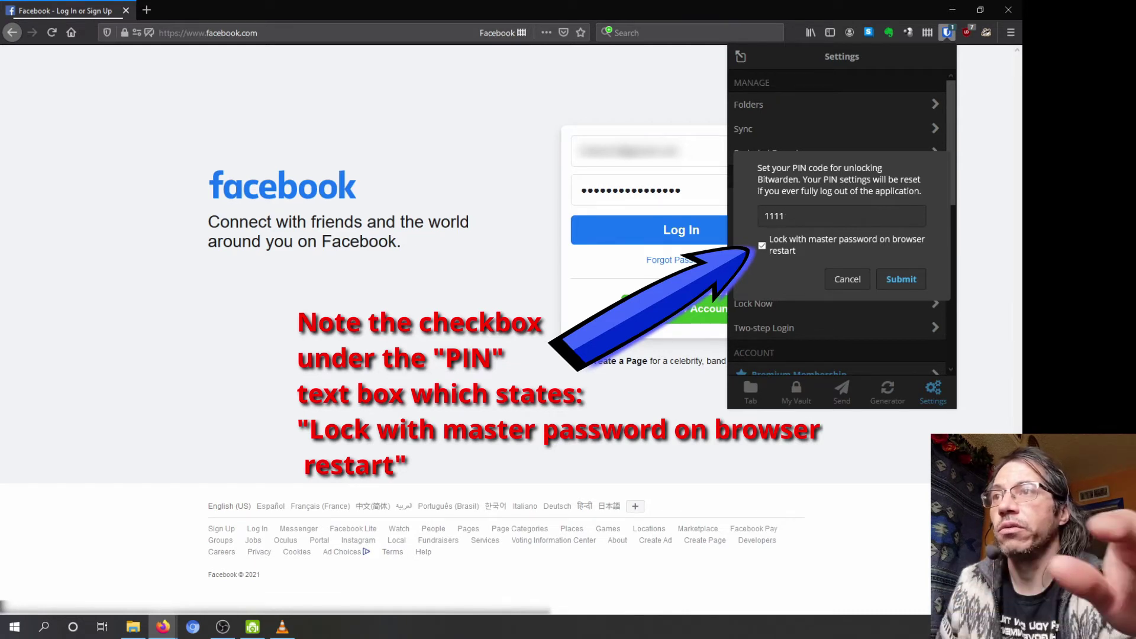
{"action": "left_click", "coordinate": [902, 279]}
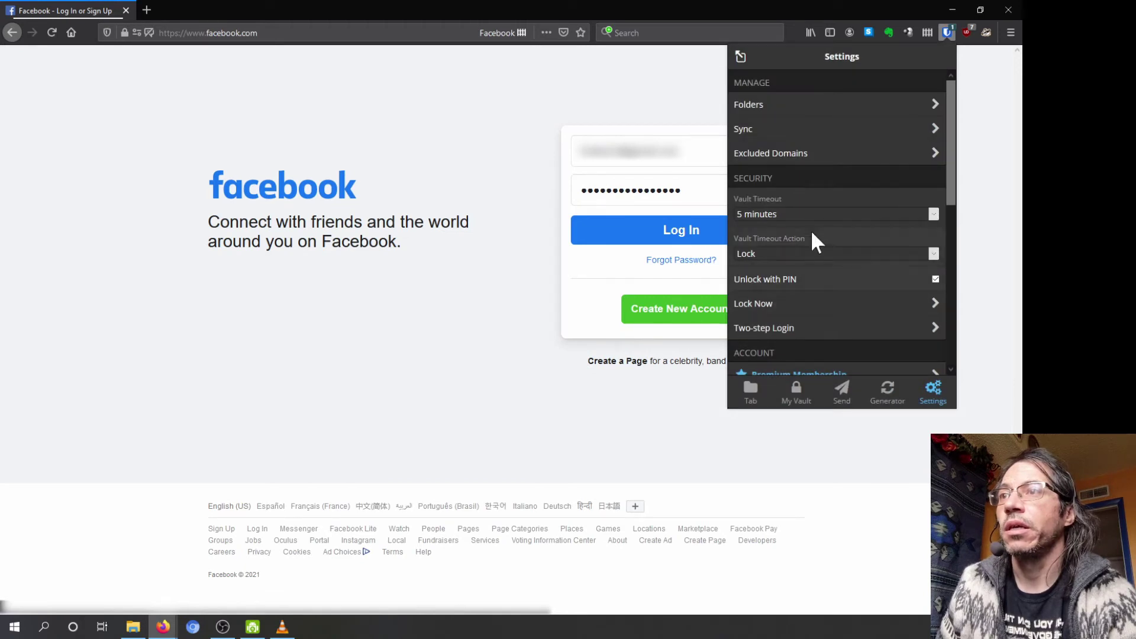
{"action": "left_click", "coordinate": [752, 393]}
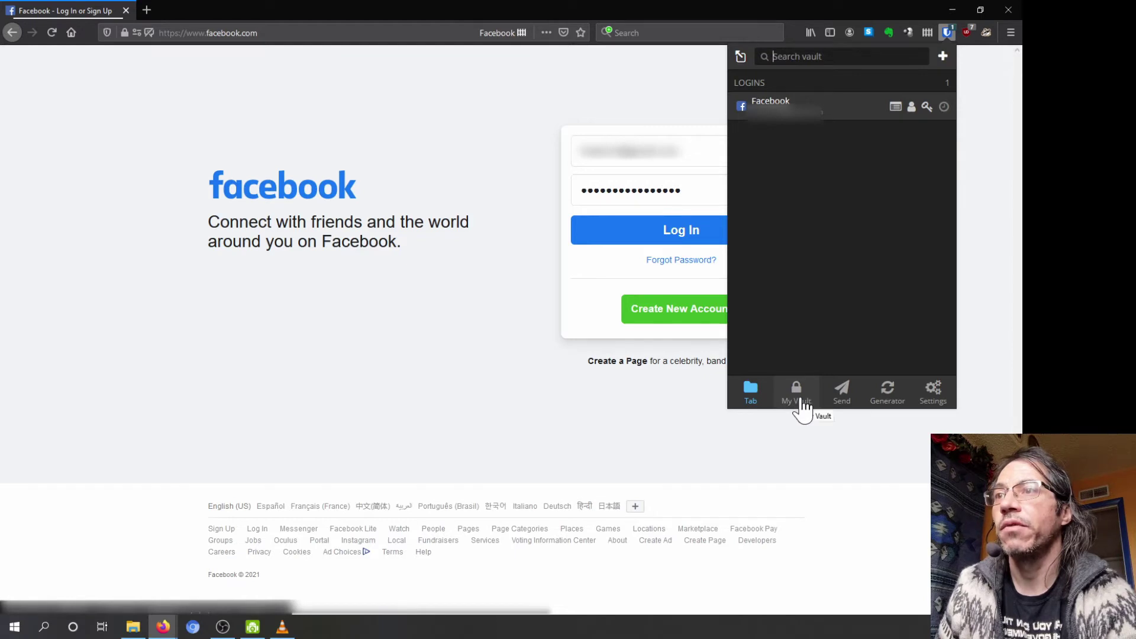
Step: Lock the vault with Lock Now in Settings, then unlock it using the new PIN
{"action": "left_click", "coordinate": [803, 409]}
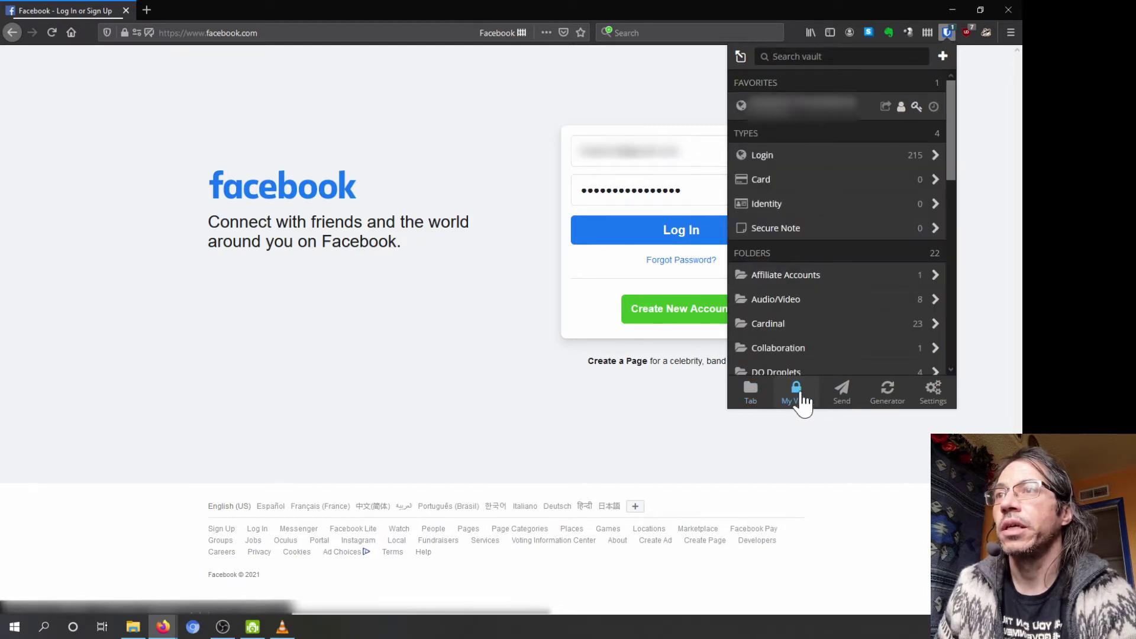
{"action": "left_click", "coordinate": [933, 389]}
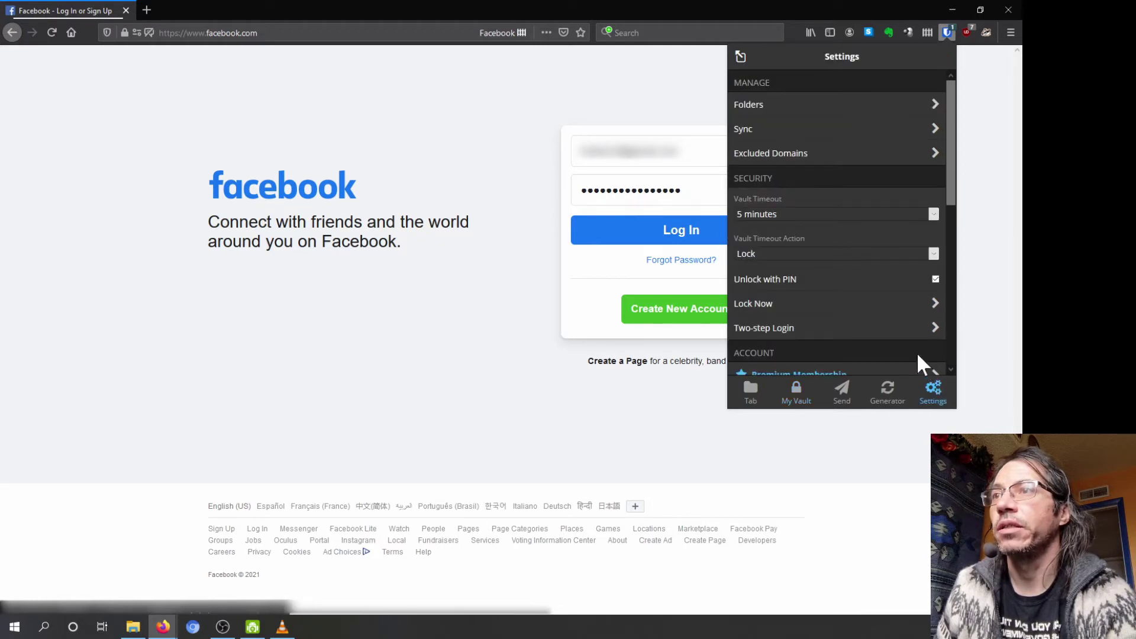
{"action": "scroll", "coordinate": [861, 272], "scroll_direction": "down", "scroll_amount": 1}
{"action": "scroll", "coordinate": [862, 276], "scroll_direction": "down", "scroll_amount": 5}
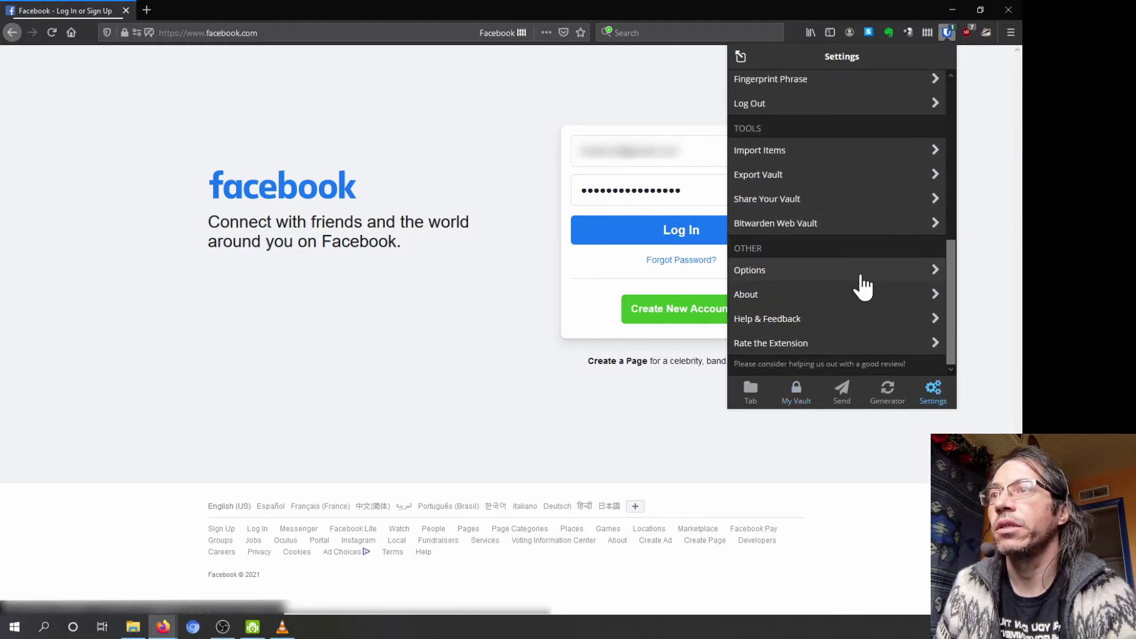
{"action": "scroll", "coordinate": [845, 313], "scroll_direction": "up", "scroll_amount": 3}
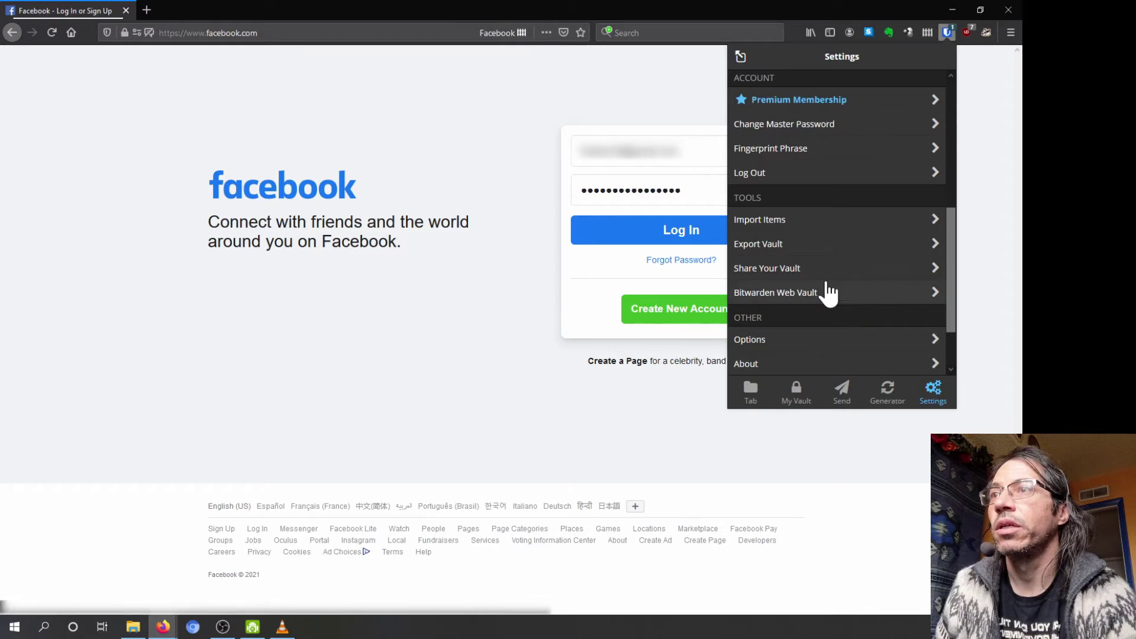
{"action": "scroll", "coordinate": [768, 183], "scroll_direction": "up", "scroll_amount": 3}
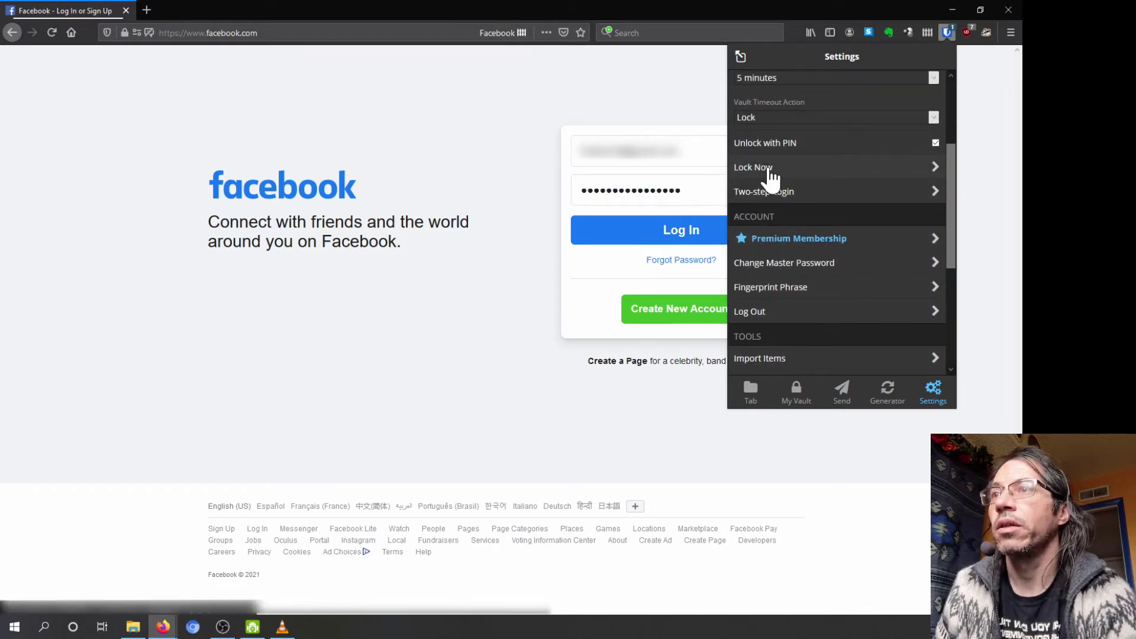
{"action": "left_click", "coordinate": [770, 173]}
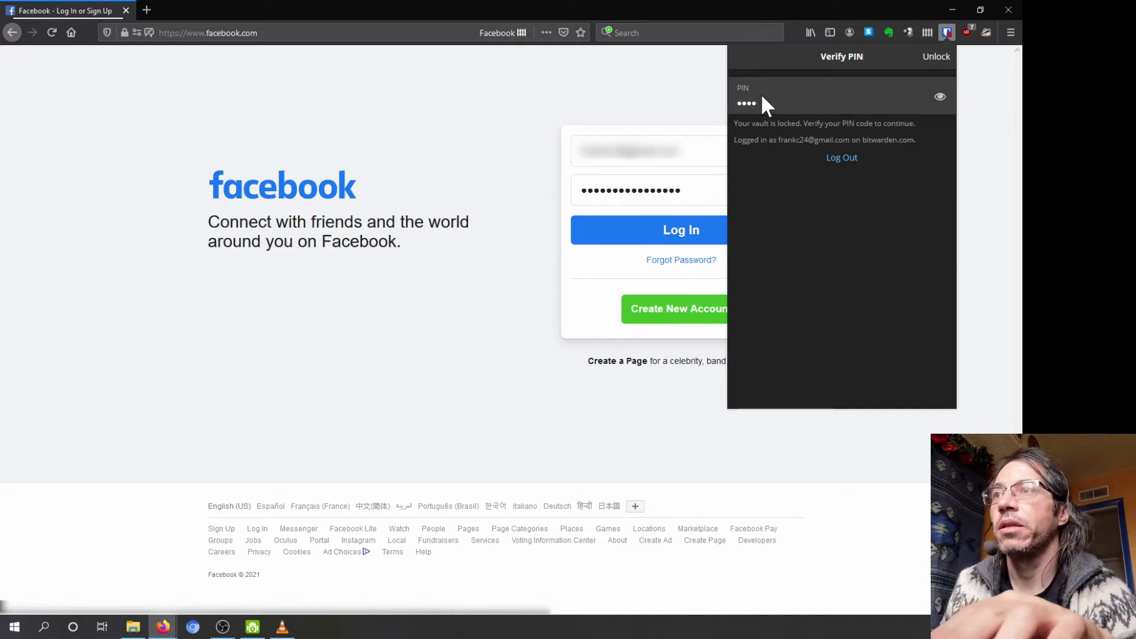
{"action": "key", "text": "Return"}
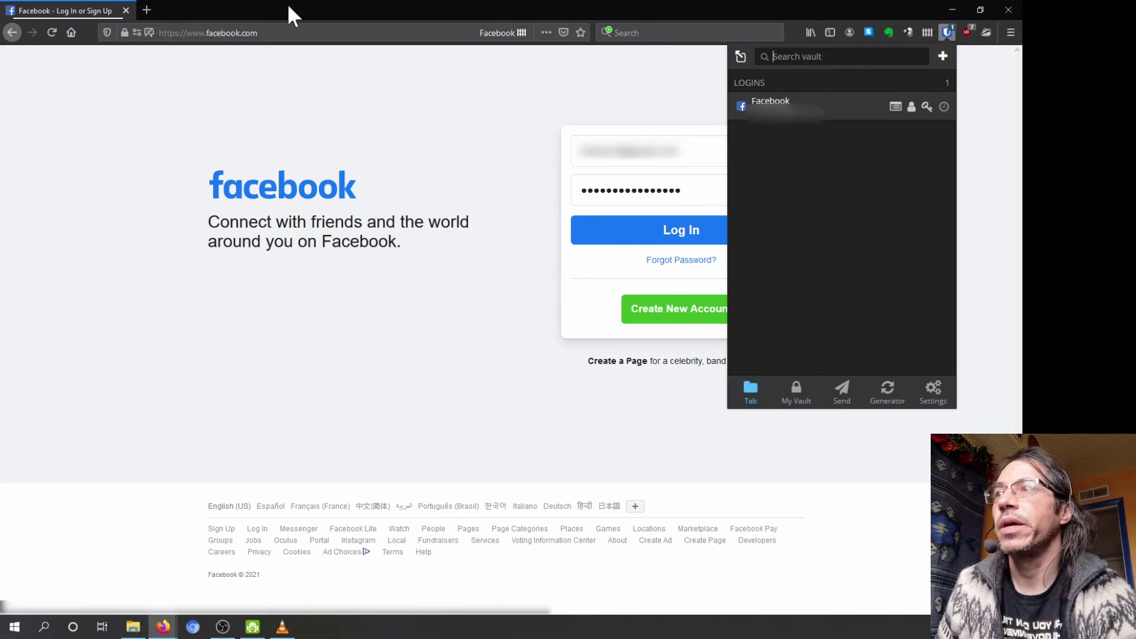
Step: Search My Vault for 'google' to list the saved Google logins
{"action": "left_click", "coordinate": [796, 396]}
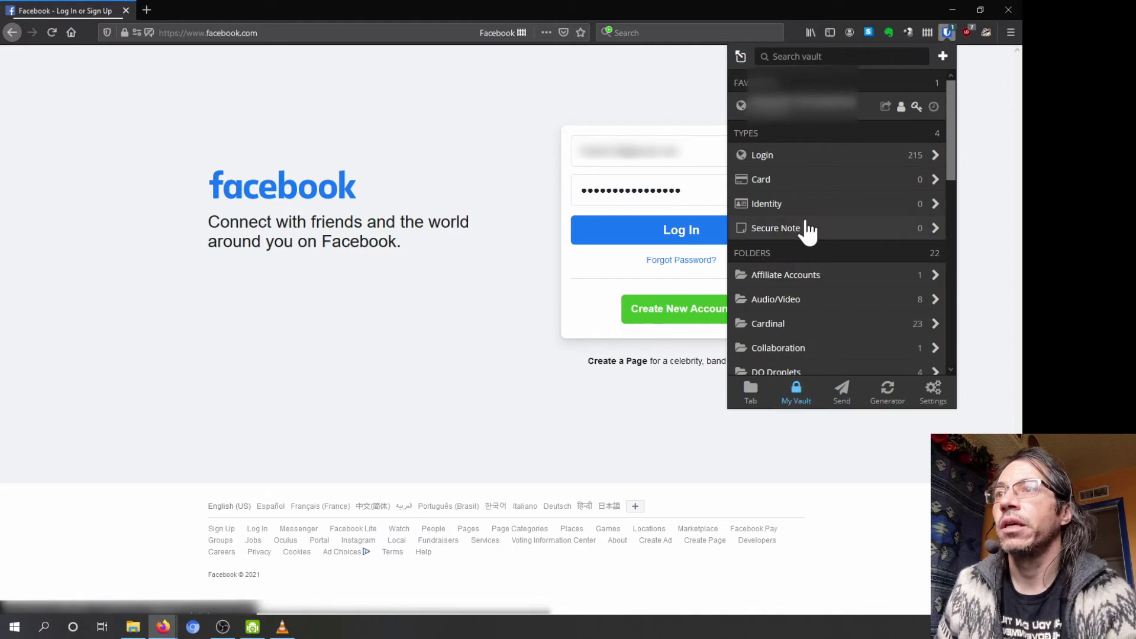
{"action": "scroll", "coordinate": [805, 249], "scroll_direction": "down", "scroll_amount": 4}
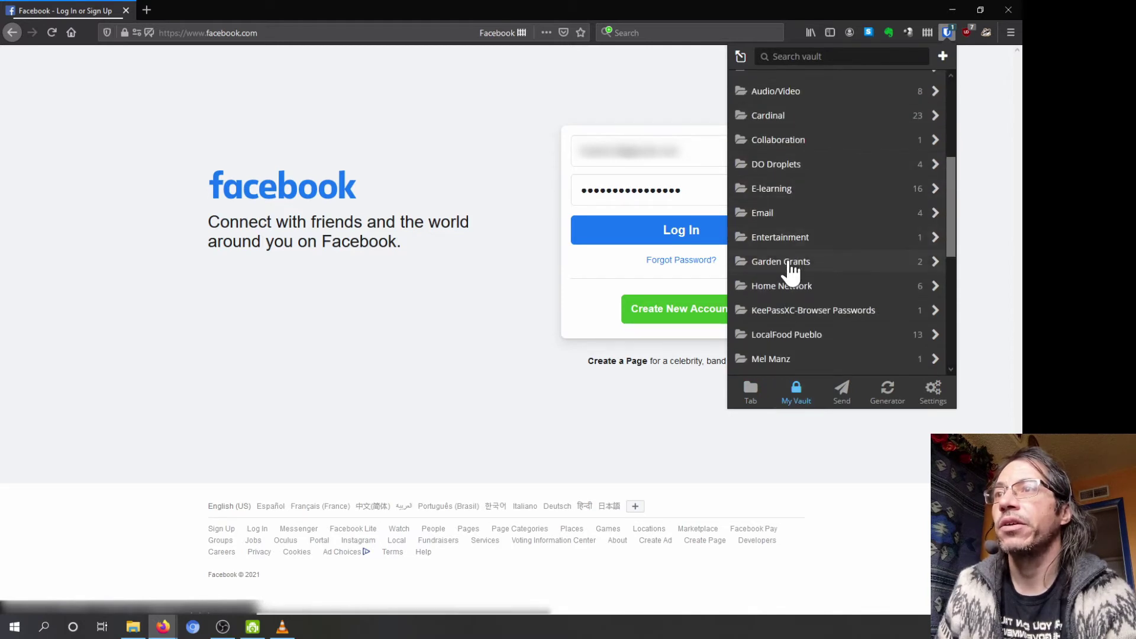
{"action": "scroll", "coordinate": [791, 274], "scroll_direction": "down", "scroll_amount": 3}
{"action": "scroll", "coordinate": [792, 290], "scroll_direction": "up", "scroll_amount": 8}
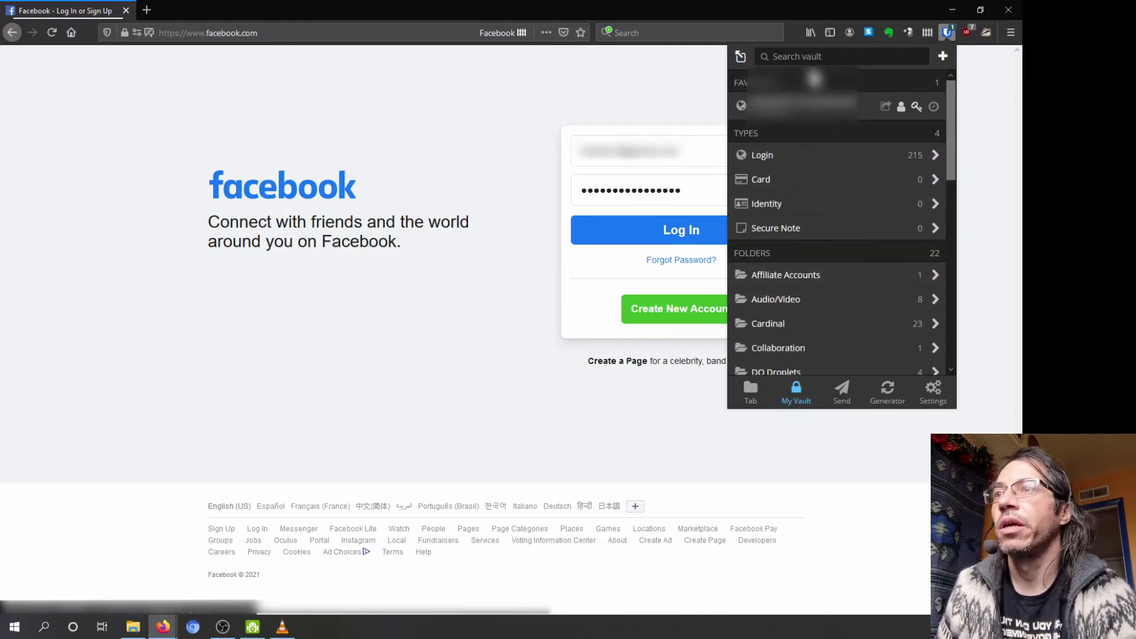
{"action": "left_click", "coordinate": [799, 56]}
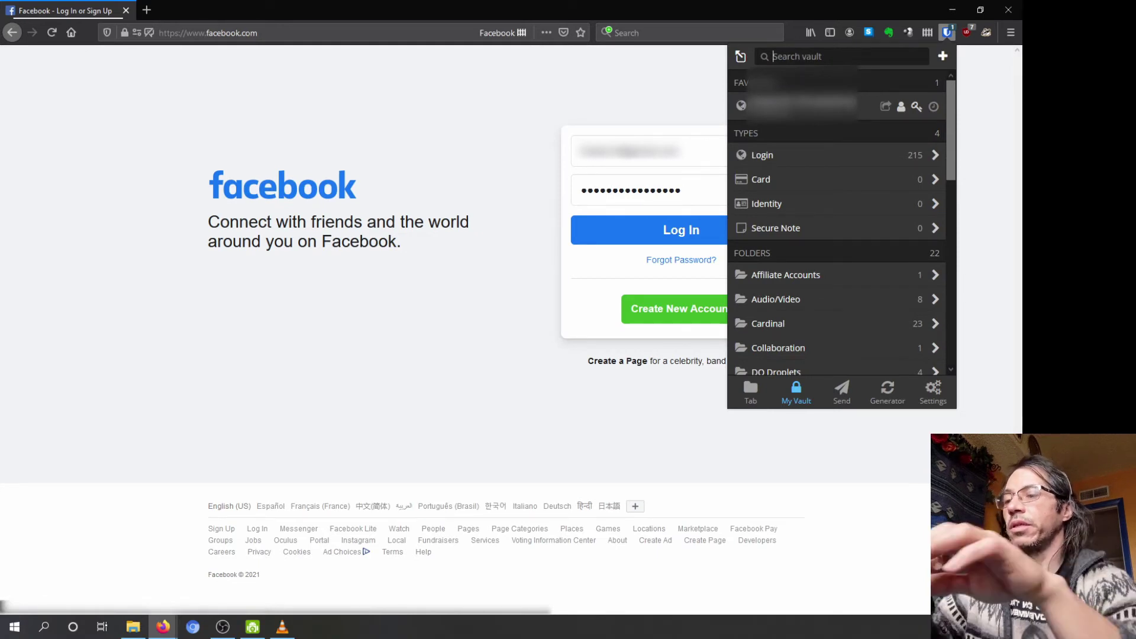
{"action": "type", "text": "google"}
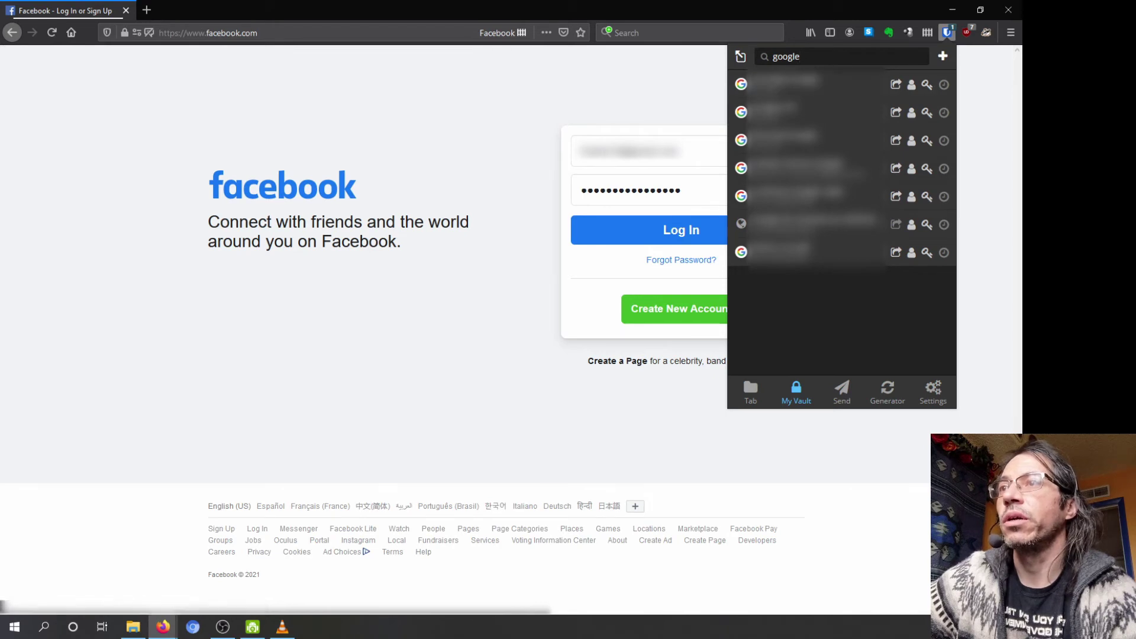
Step: Replace the search with 'face' to find the Facebook login, then close the panel
{"action": "double_click", "coordinate": [812, 56]}
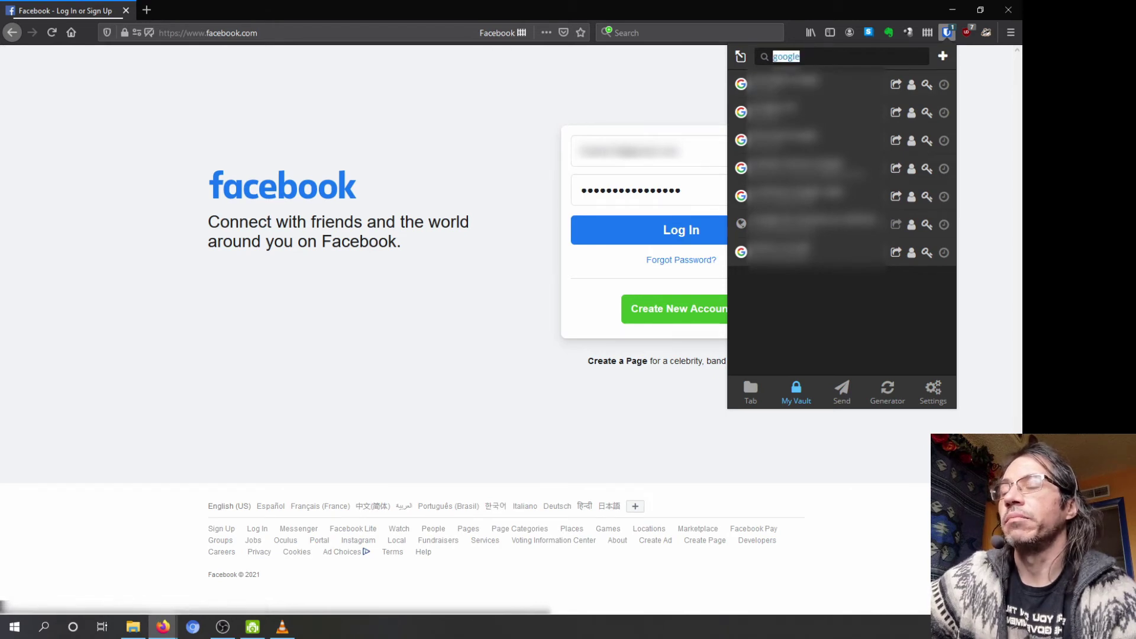
{"action": "type", "text": "facebook"}
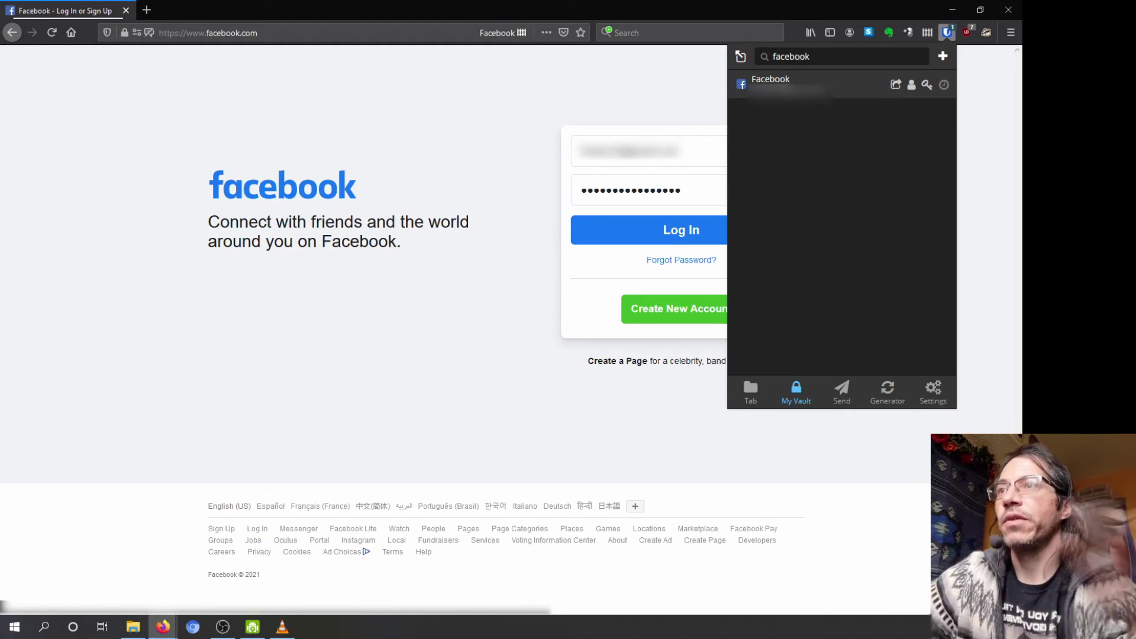
{"action": "key", "text": "alt+Tab"}
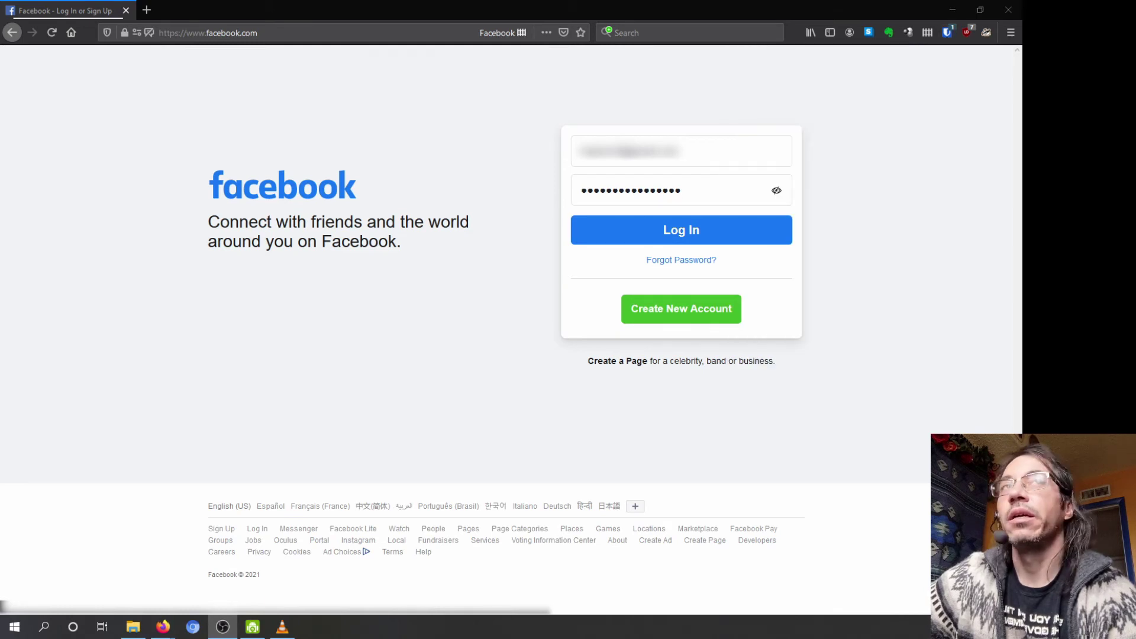
Step: Load google.com and check the six saved logins Bitwarden offers for it
{"action": "left_click", "coordinate": [363, 89]}
{"action": "key", "text": "ctrl+l"}
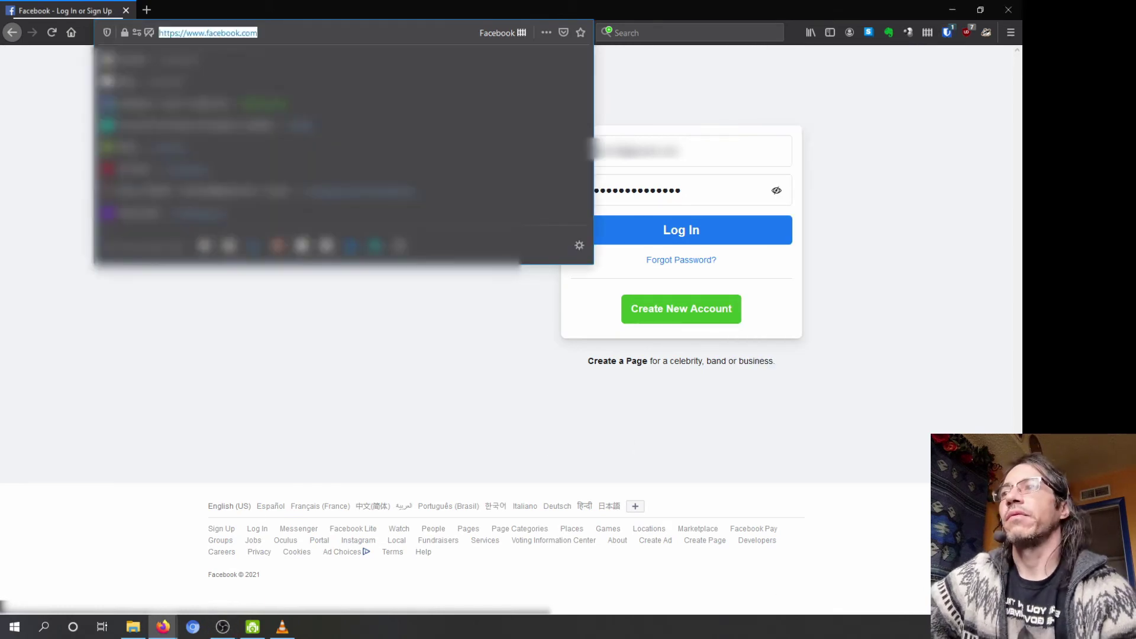
{"action": "type", "text": "google.com"}
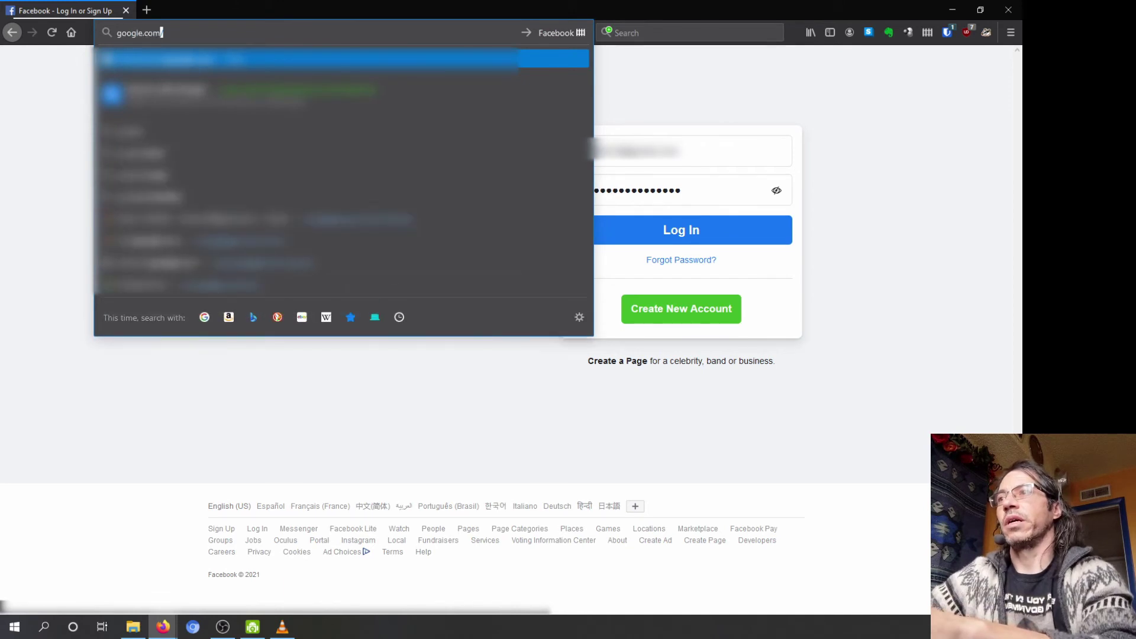
{"action": "key", "text": "Return"}
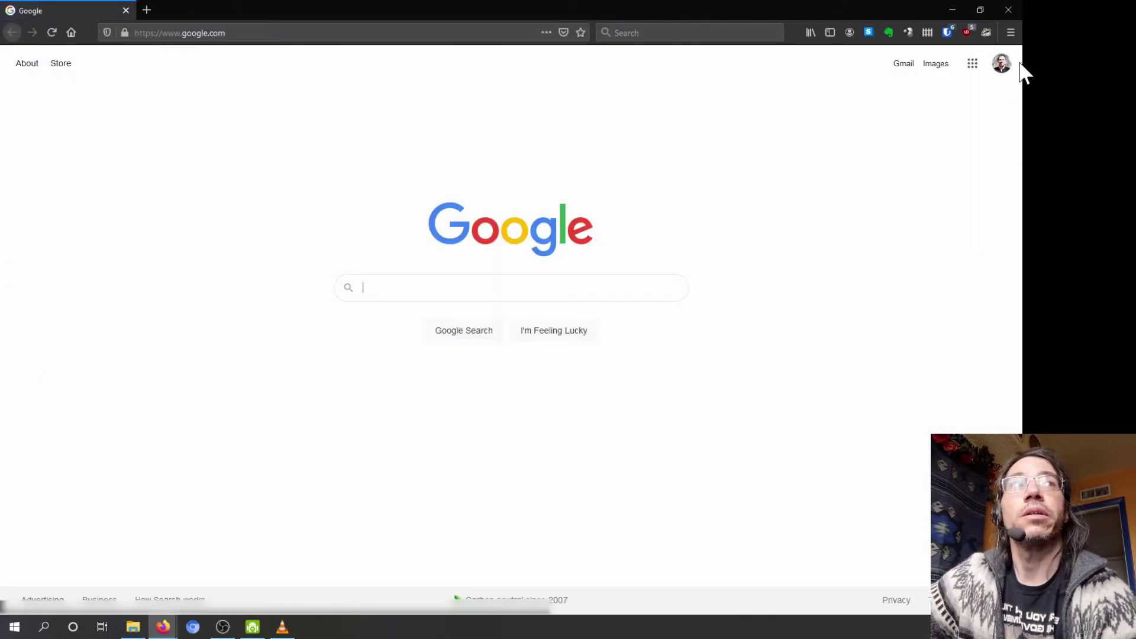
{"action": "left_click", "coordinate": [947, 33]}
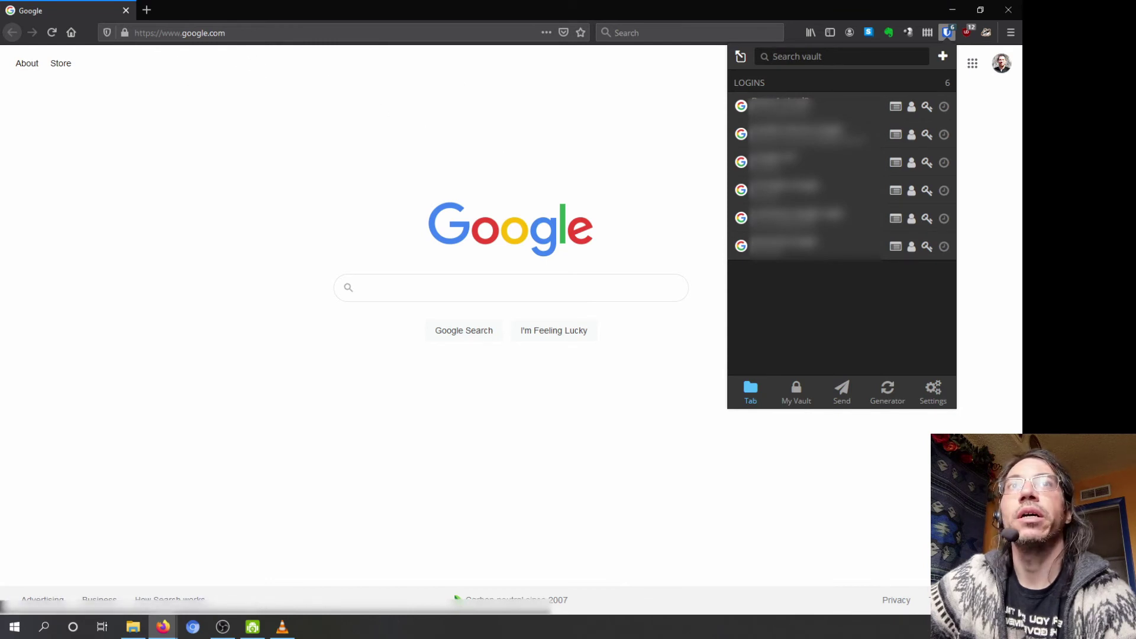
{"action": "key", "text": "alt+Tab"}
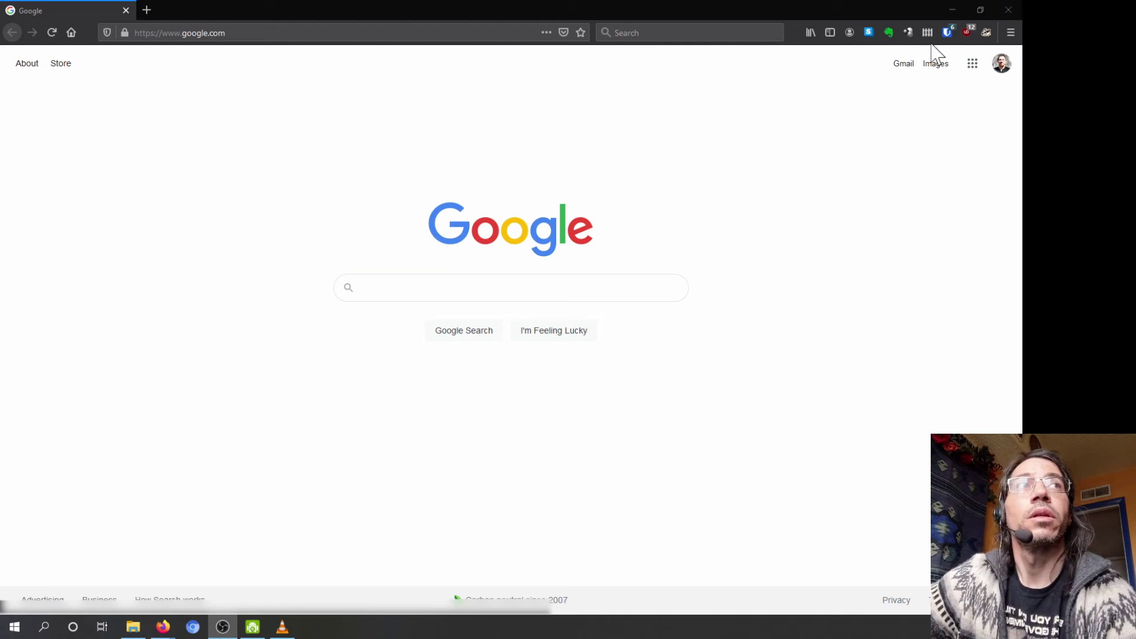
Step: Sign out of the Google account, then start signing in again with the same account
{"action": "left_click", "coordinate": [1001, 65]}
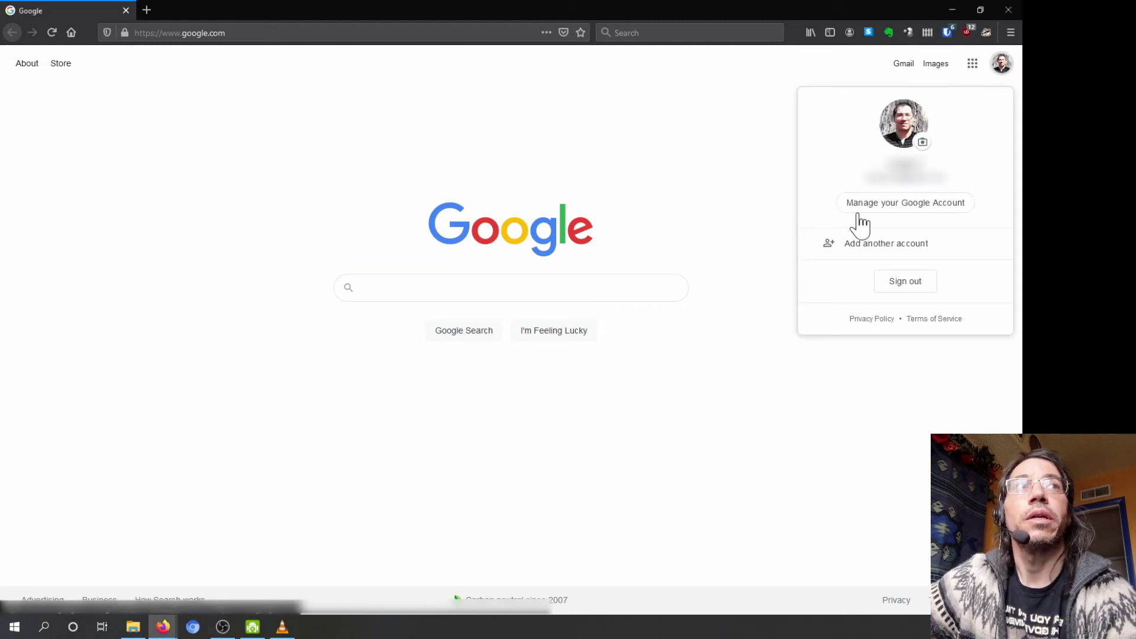
{"action": "left_click", "coordinate": [898, 282]}
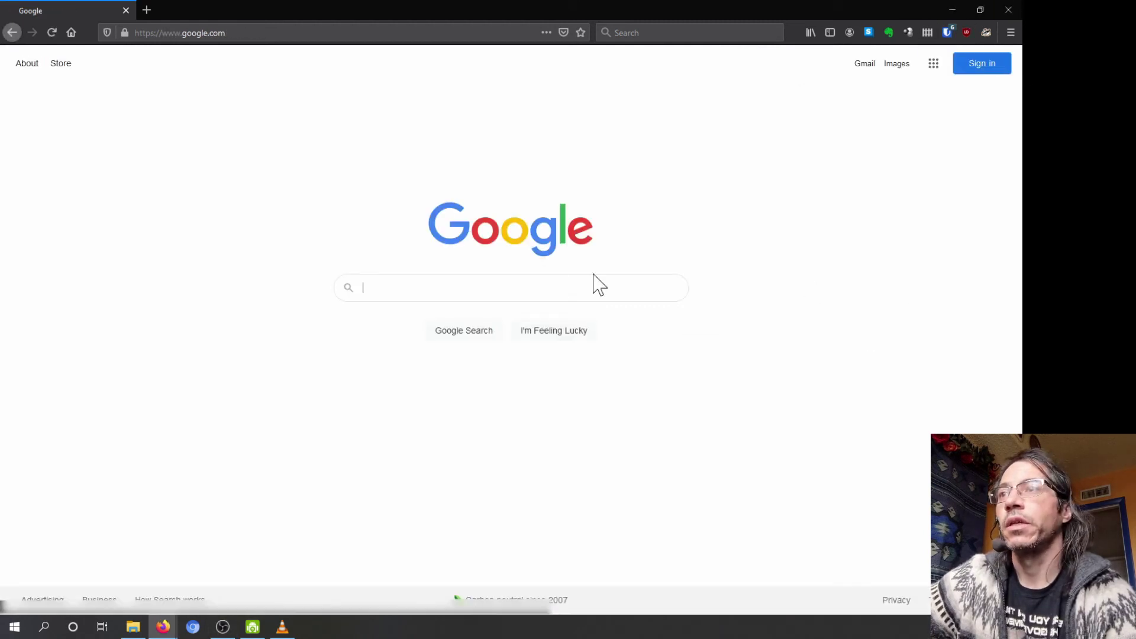
{"action": "left_click", "coordinate": [973, 67]}
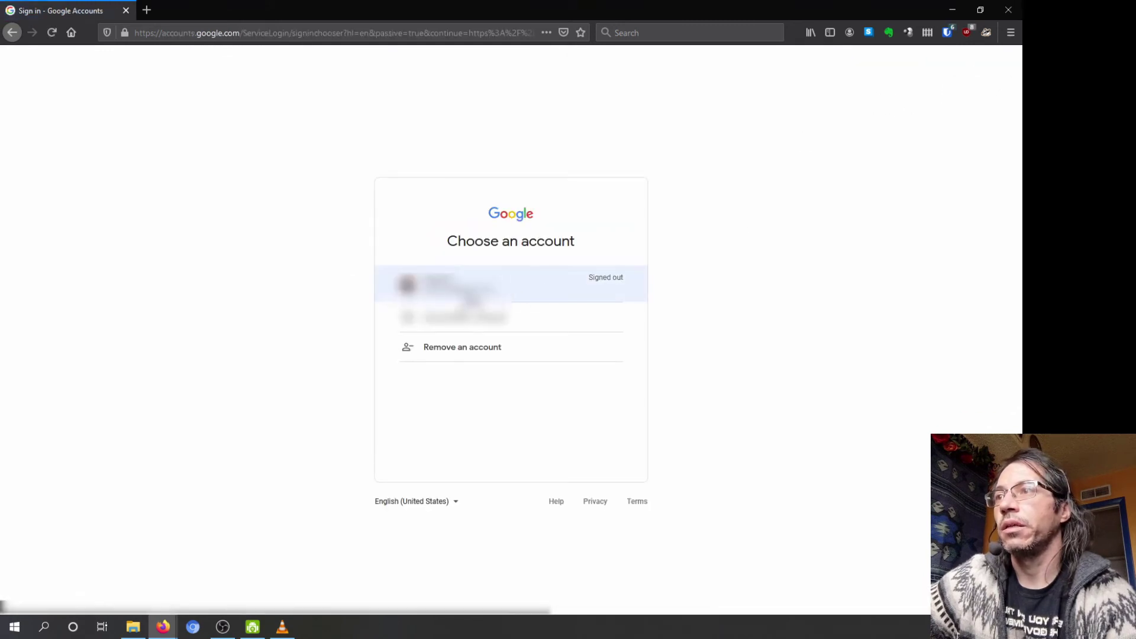
{"action": "left_click", "coordinate": [462, 287]}
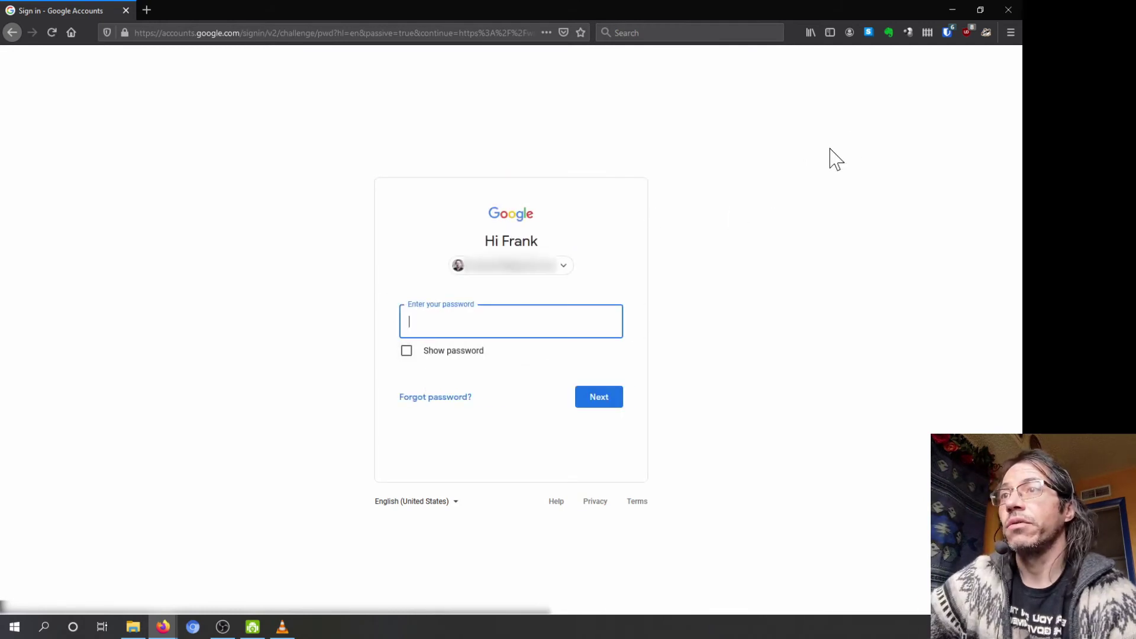
Step: Autofill the Google password from the last saved Bitwarden login and finish signing in
{"action": "left_click", "coordinate": [947, 33]}
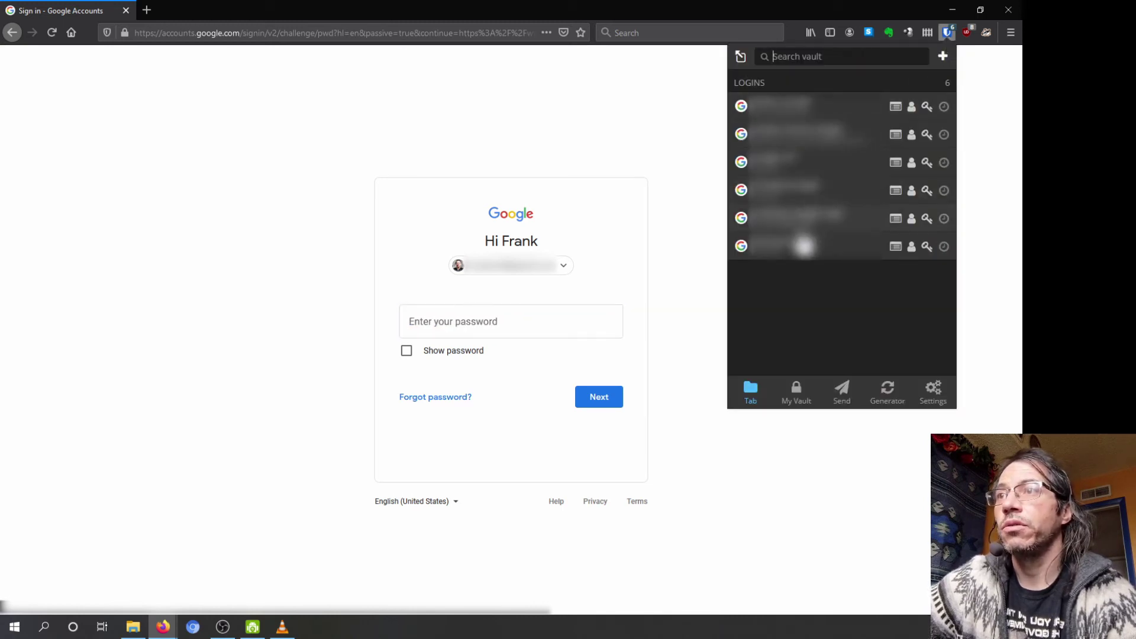
{"action": "left_click", "coordinate": [794, 252]}
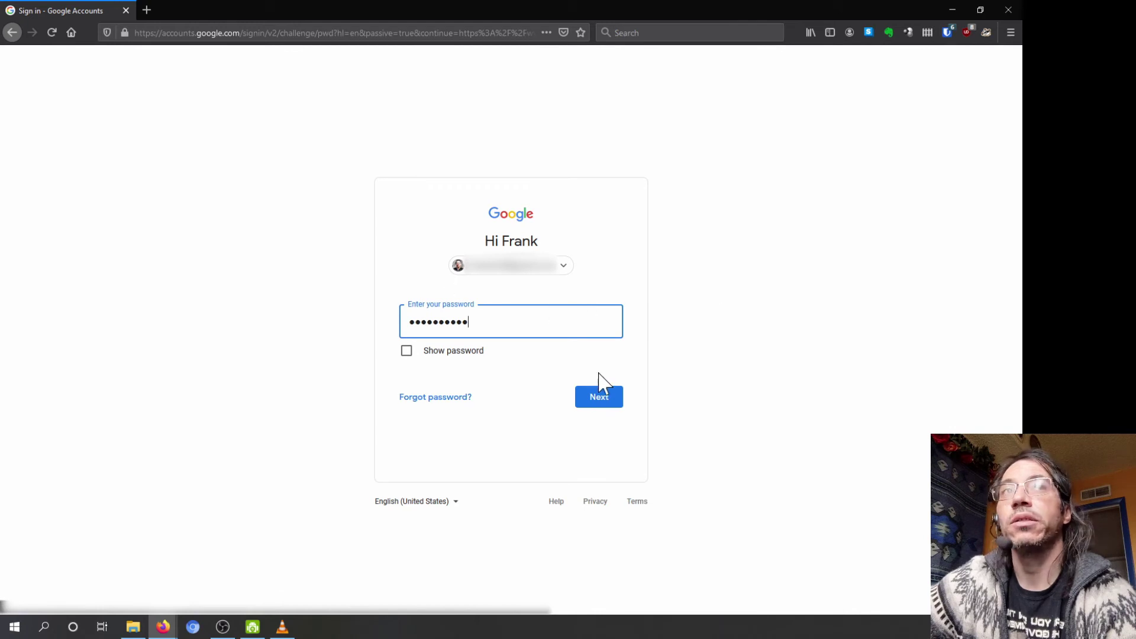
{"action": "left_click", "coordinate": [600, 398]}
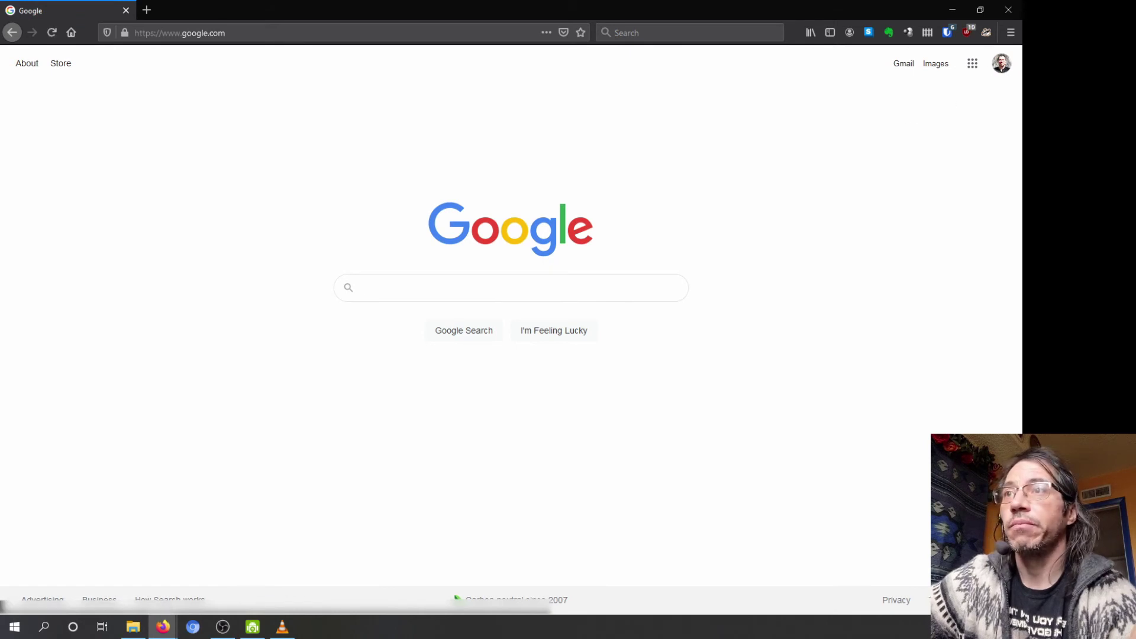
{"action": "key", "text": "alt+Tab"}
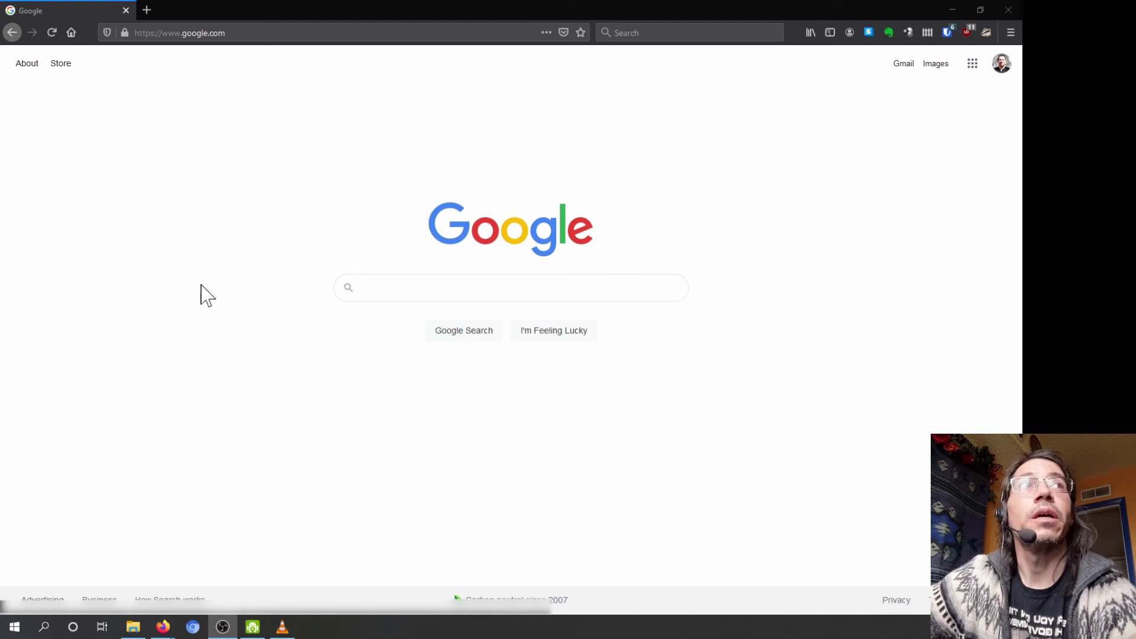
Step: Minimize Firefox to reveal the desktop with the quote wallpaper
{"action": "left_click", "coordinate": [948, 7]}
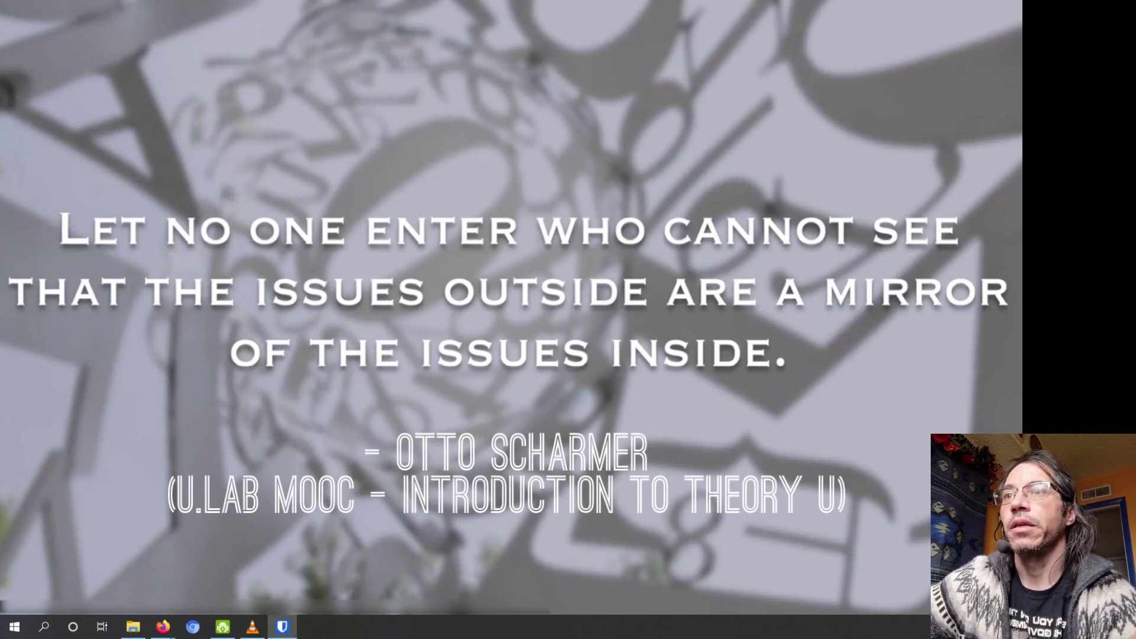
Step: Move the Bitwarden window to the centre and unlock the vault with the master password
{"action": "left_click_drag", "start_coordinate": [0, 24], "coordinate": [592, 59]}
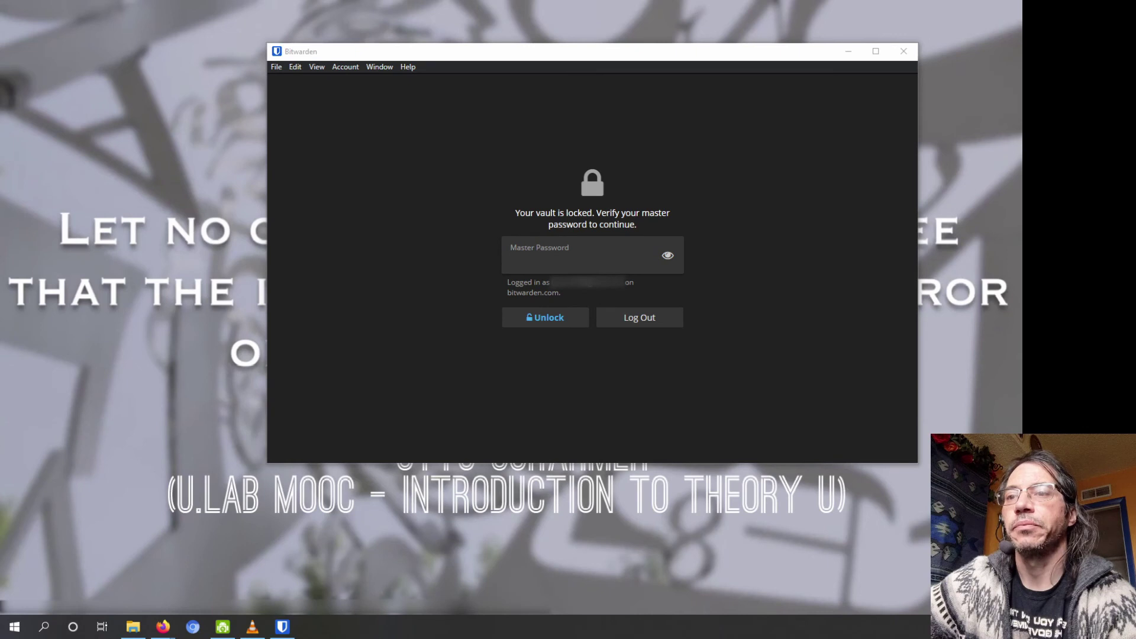
{"action": "left_click", "coordinate": [312, 626]}
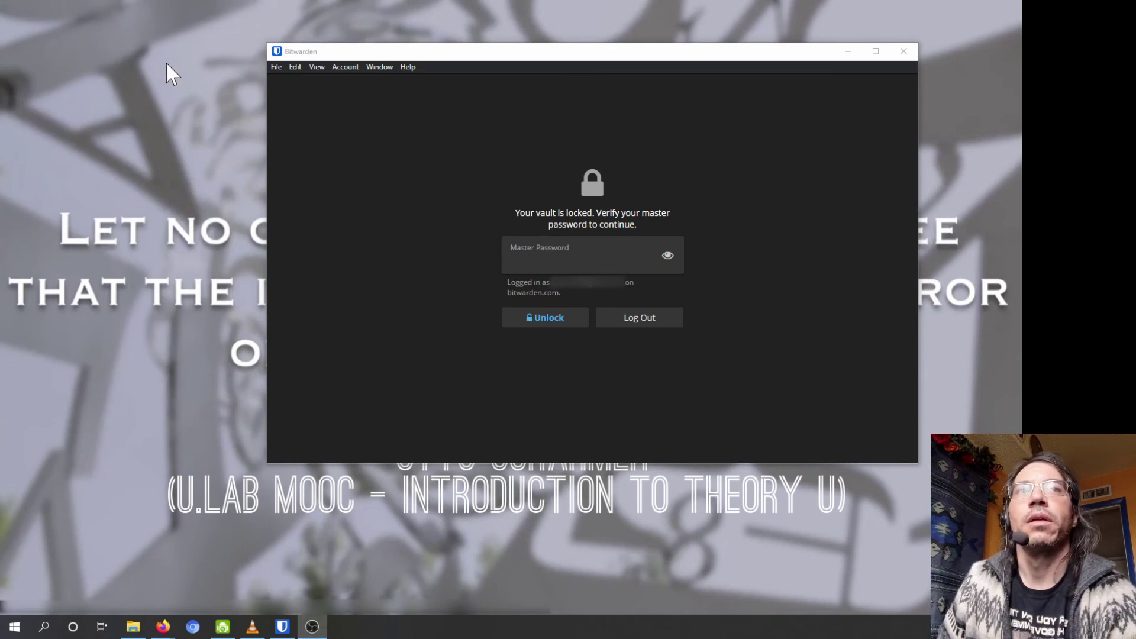
{"action": "left_click_drag", "start_coordinate": [561, 51], "coordinate": [459, 86]}
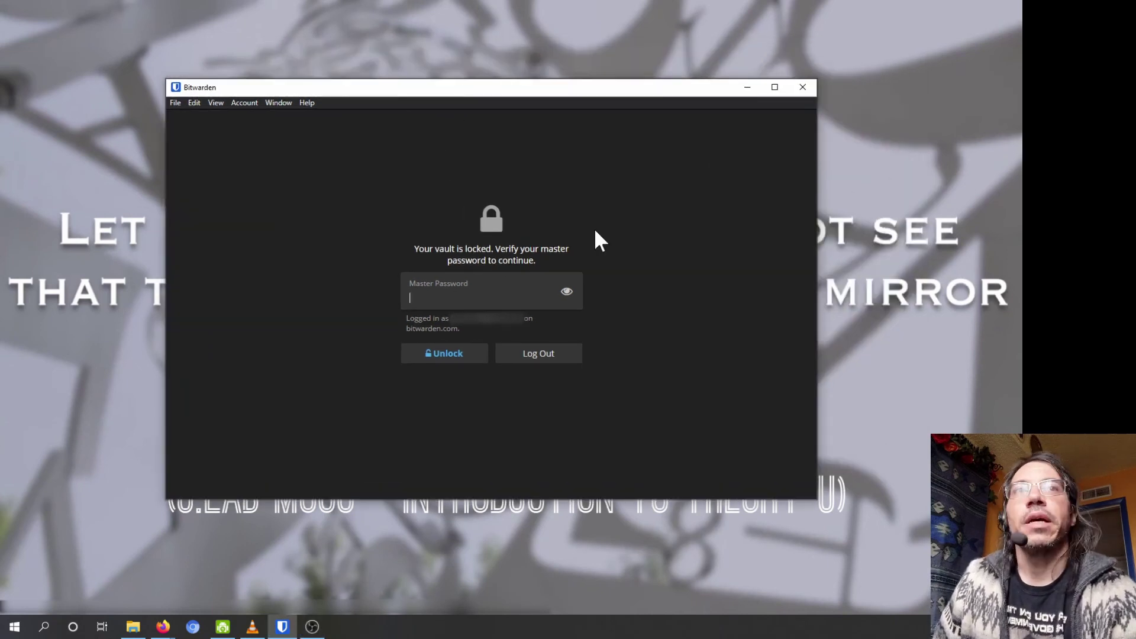
{"action": "left_click", "coordinate": [463, 299]}
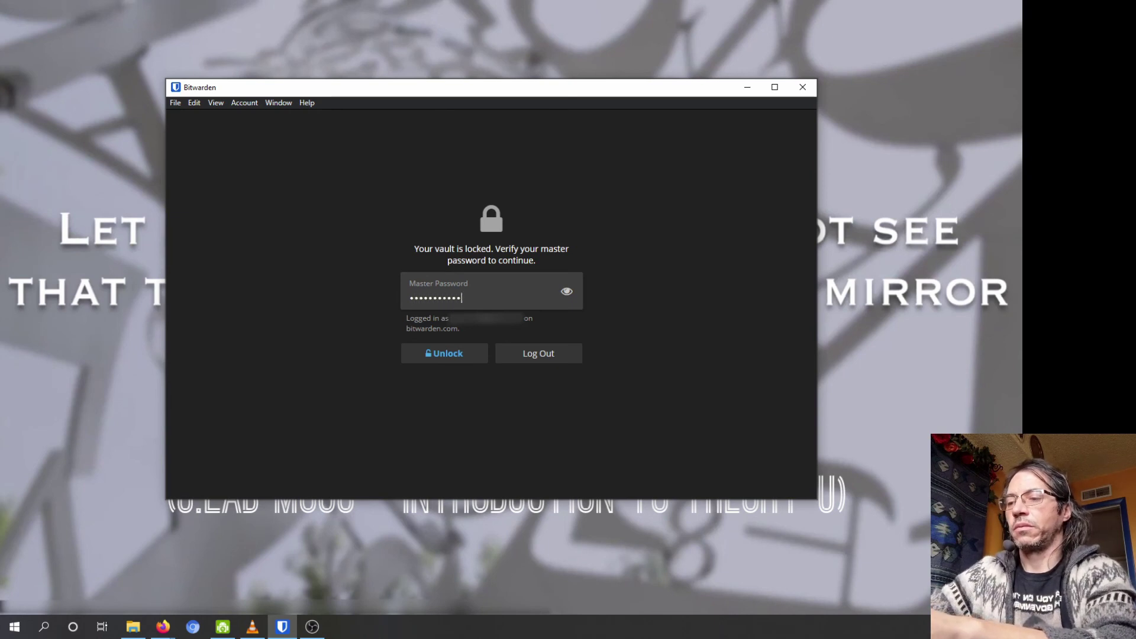
{"action": "key", "text": "Return"}
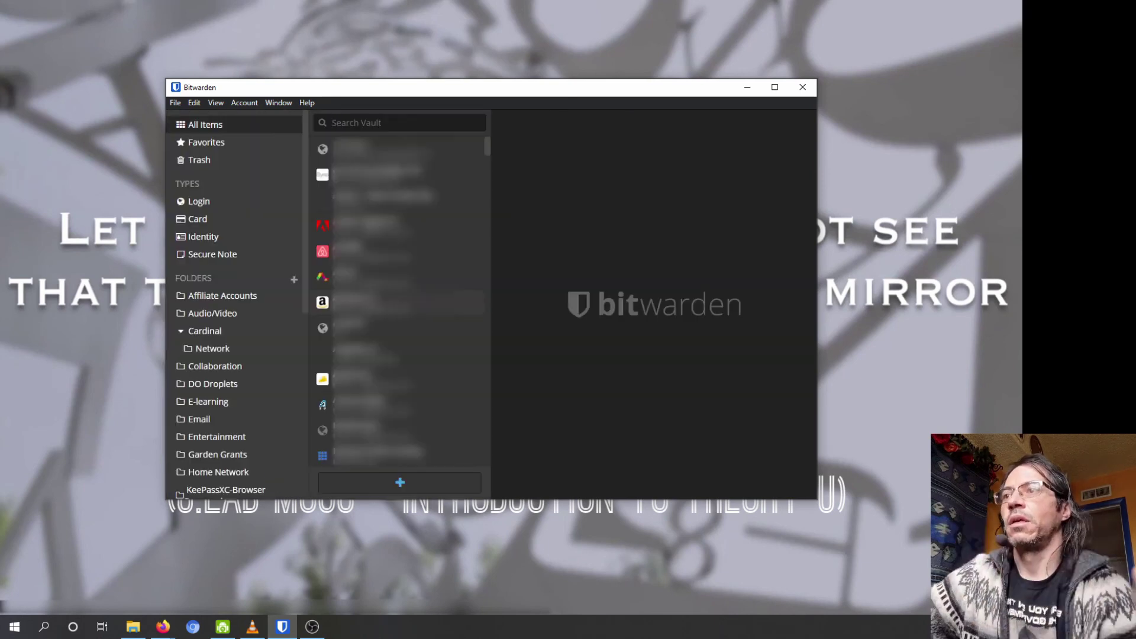
{"action": "left_click", "coordinate": [195, 102]}
Step: In File > Settings, enable Unlock with PIN with a new PIN, keeping master-password lock on restart
{"action": "mouse_move", "coordinate": [173, 98]}
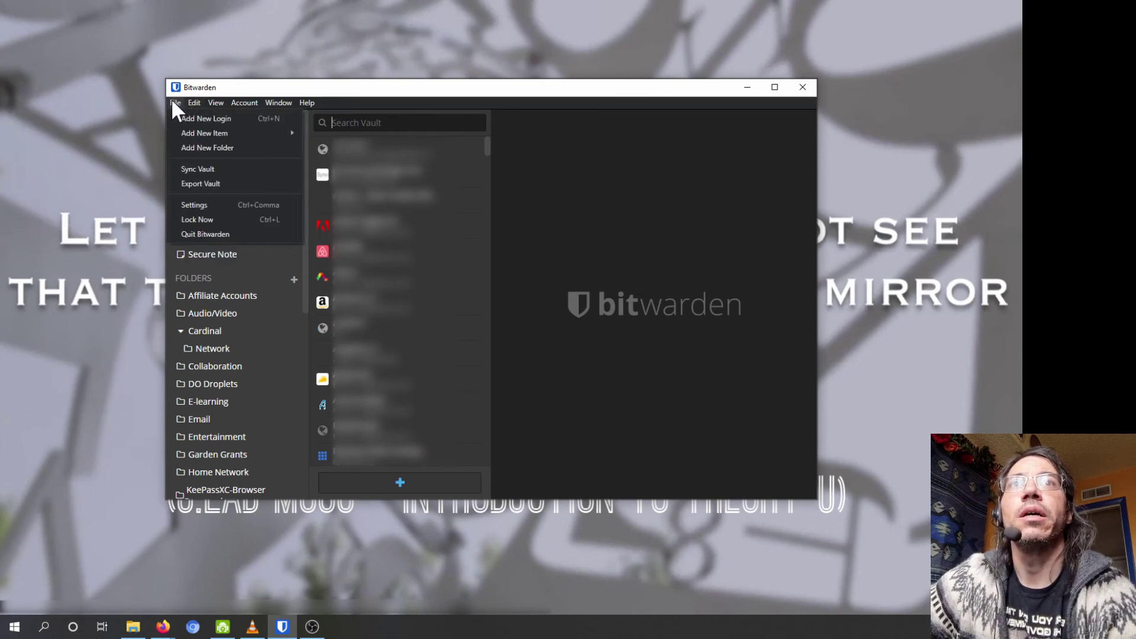
{"action": "mouse_move", "coordinate": [244, 102]}
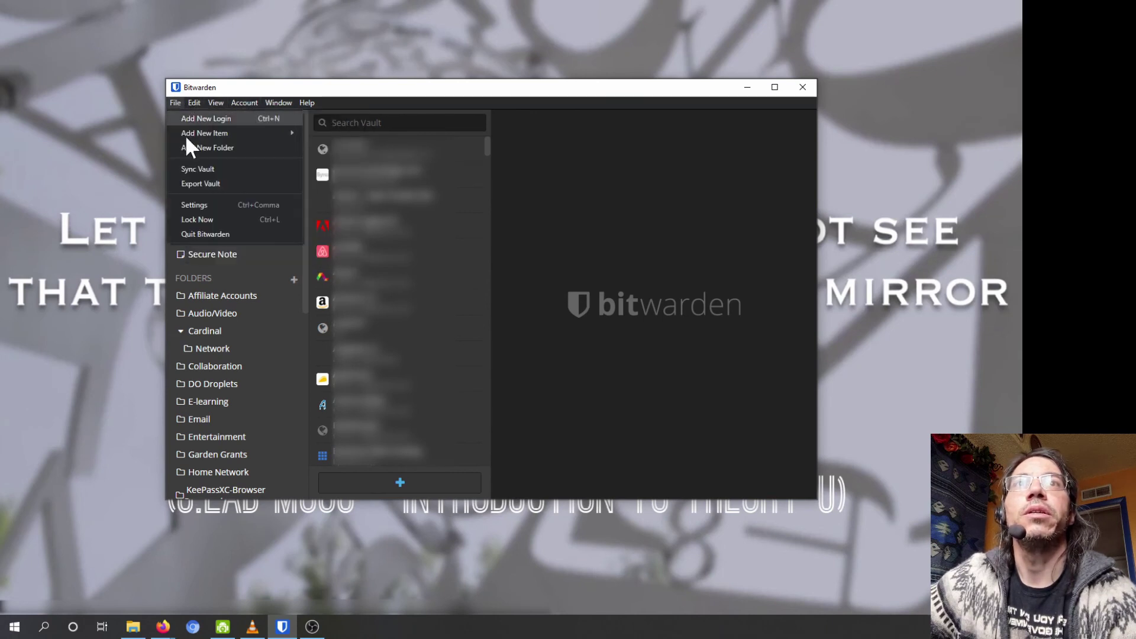
{"action": "left_click", "coordinate": [201, 208]}
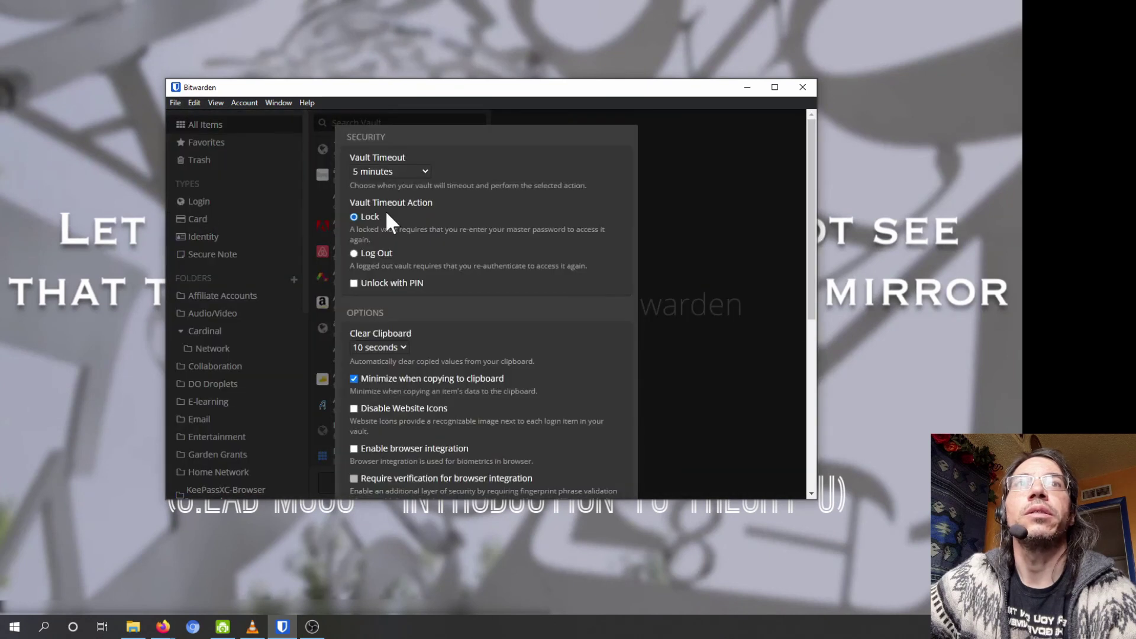
{"action": "left_click", "coordinate": [353, 283]}
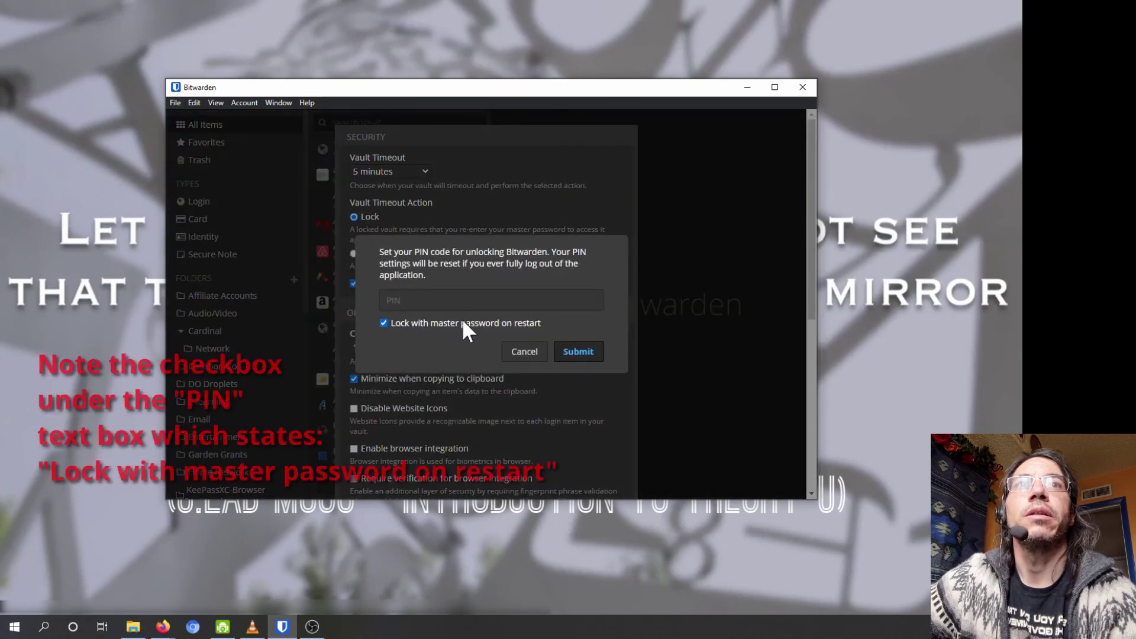
{"action": "type", "text": "1111"}
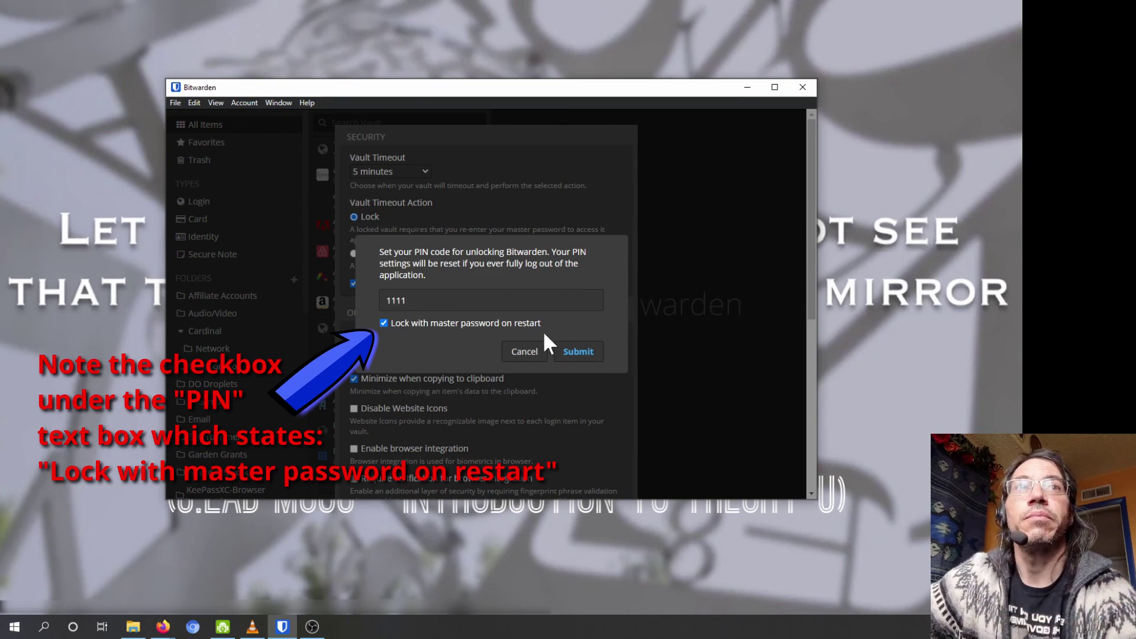
{"action": "left_click", "coordinate": [578, 354]}
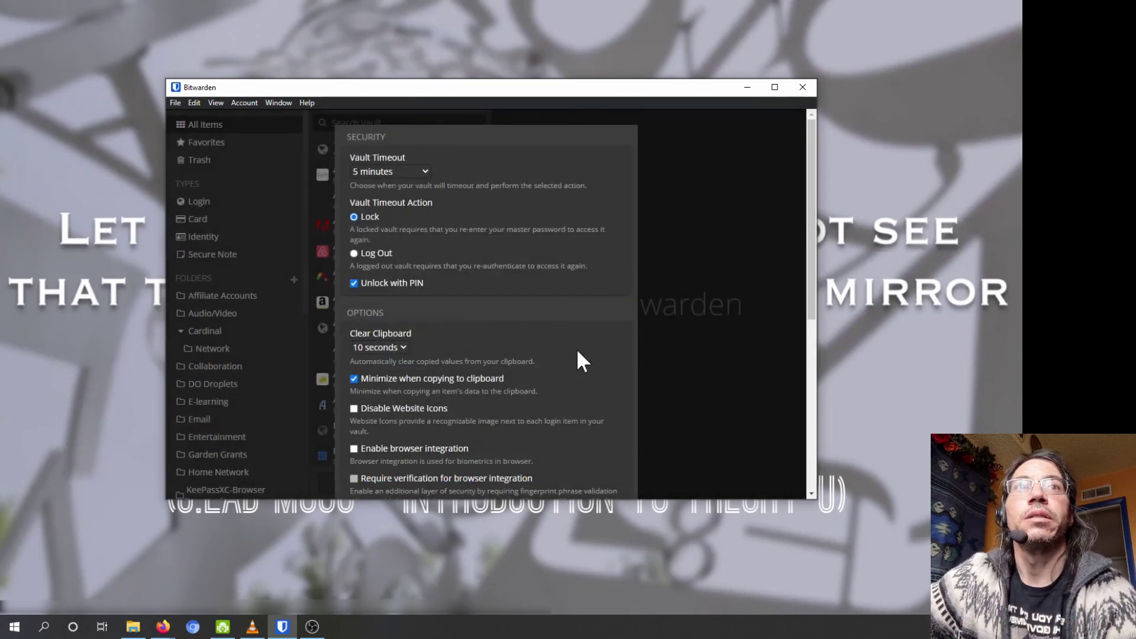
{"action": "left_click", "coordinate": [686, 175]}
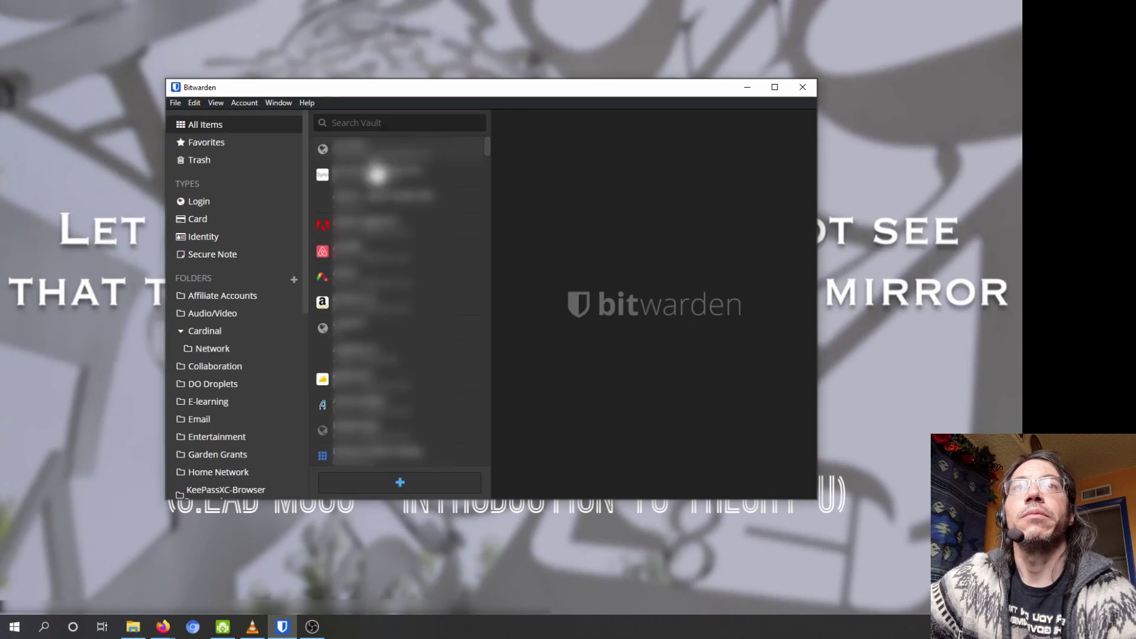
Step: Lock the vault with File > Lock Now, then unlock it by entering the new PIN
{"action": "left_click", "coordinate": [175, 102]}
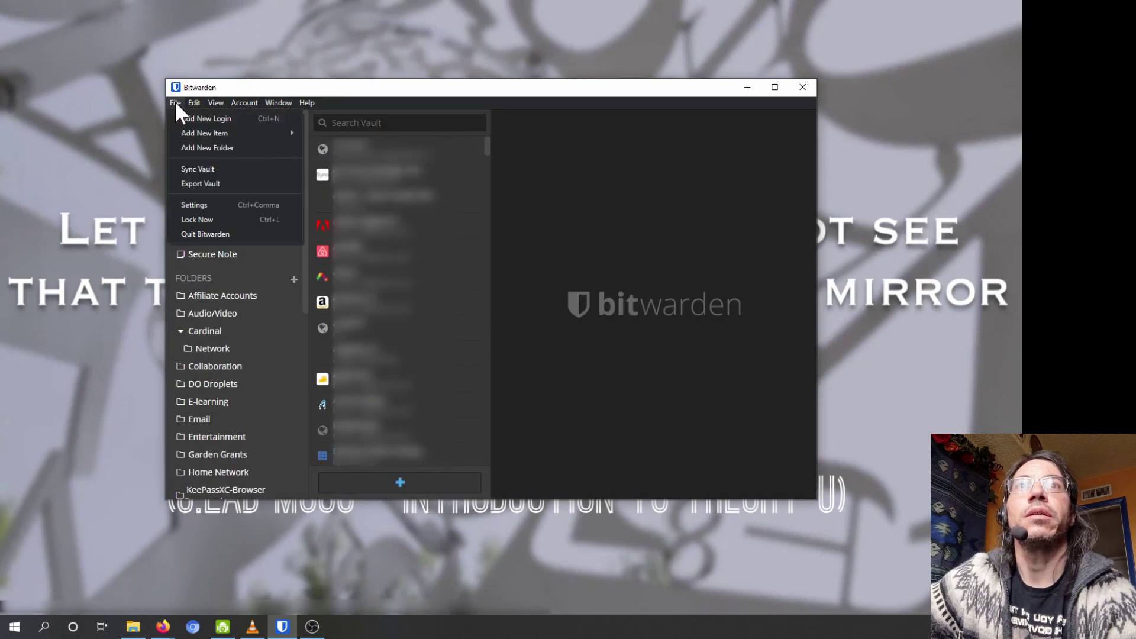
{"action": "left_click", "coordinate": [200, 218]}
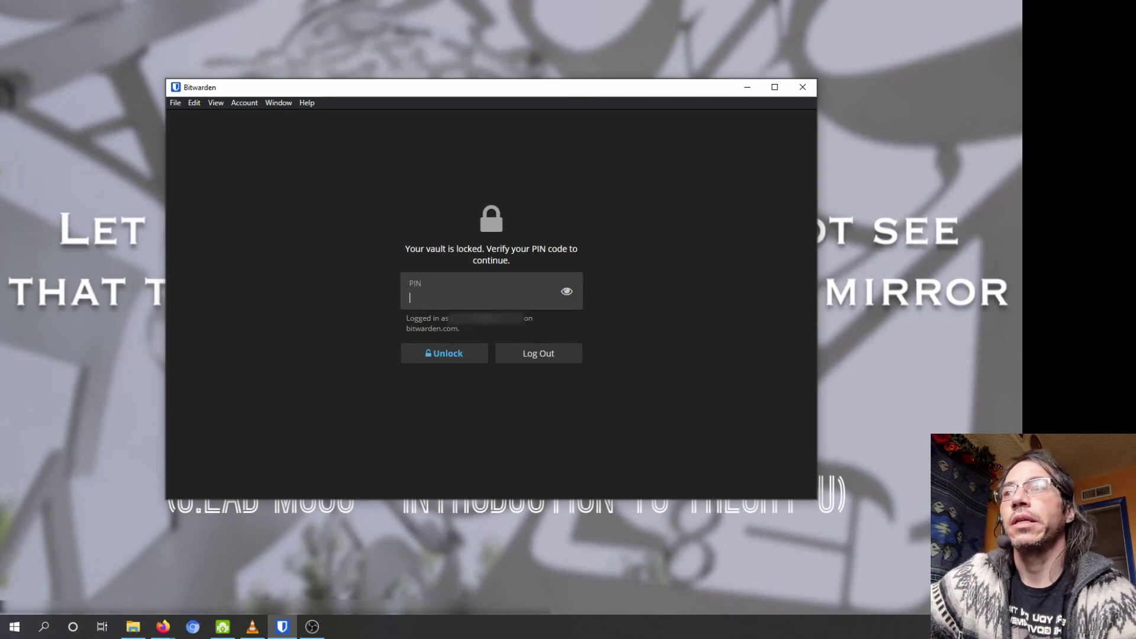
{"action": "type", "text": "****"}
{"action": "key", "text": "Return"}
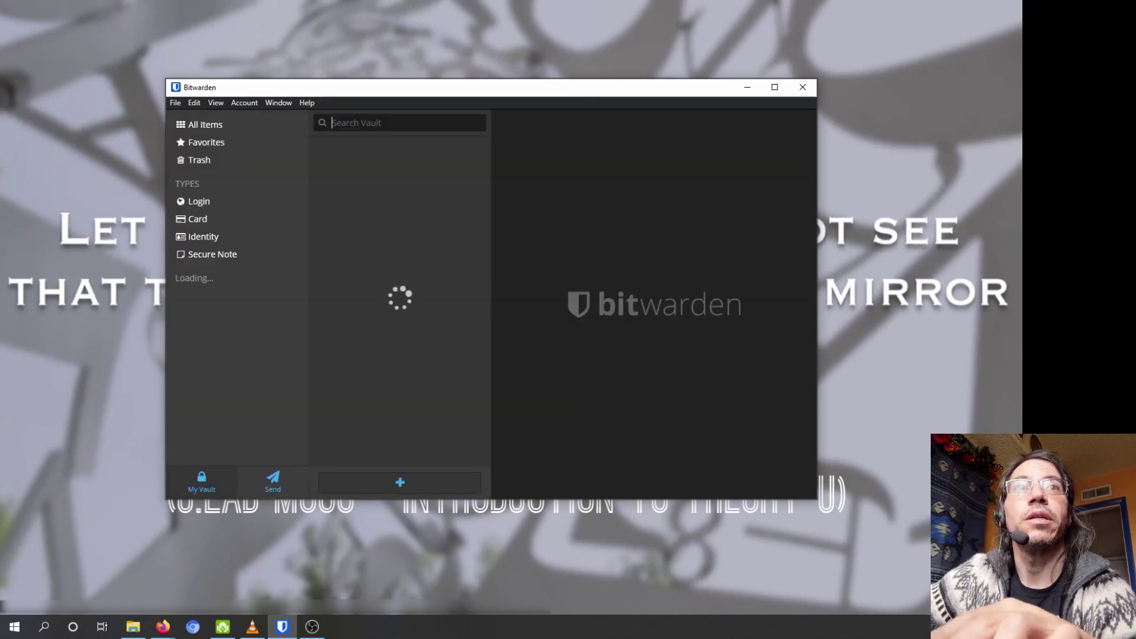